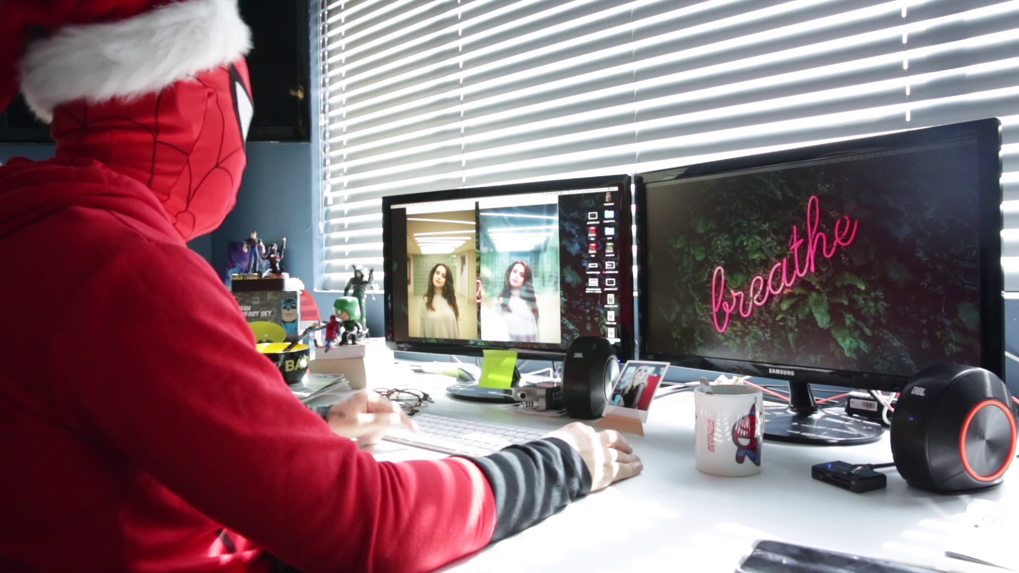
# Set the Adjustment Brush effect to Dodge (Lighten) and paint extra brightness onto the iris.
pyautogui.press('super+h')
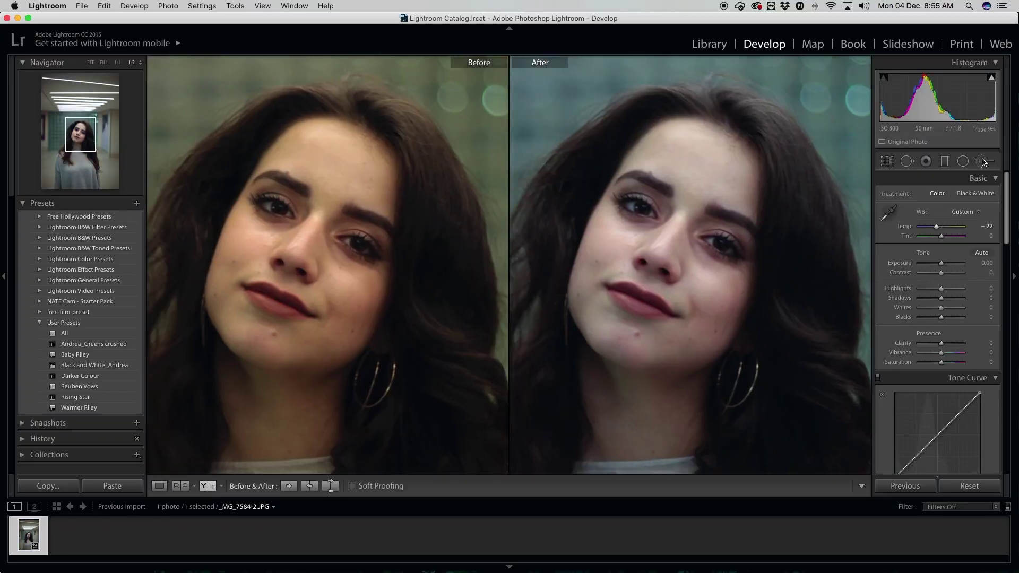
pyautogui.click(936, 197)
pyautogui.click(936, 195)
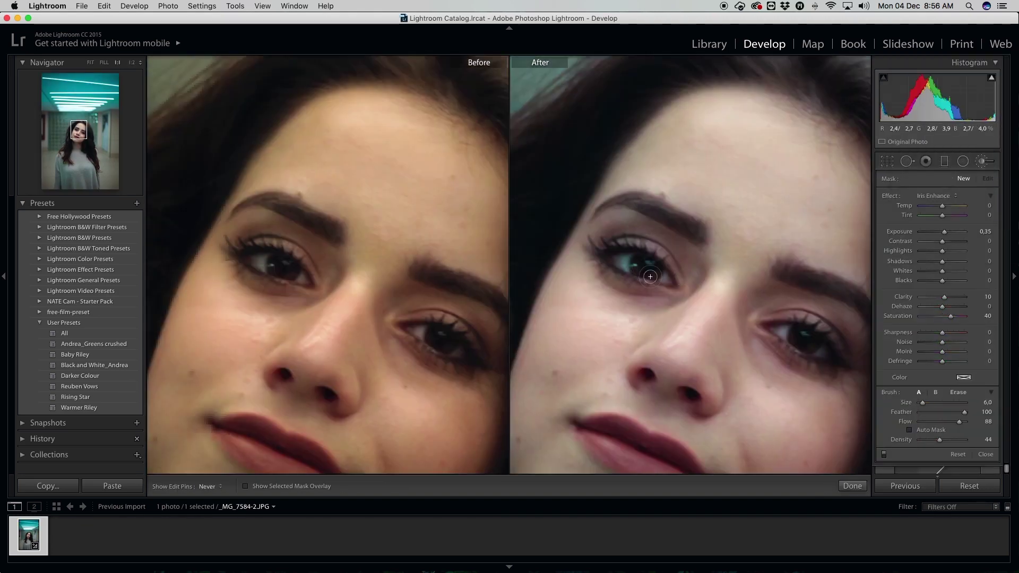
pyautogui.moveTo(950, 232); pyautogui.dragTo(958, 236)
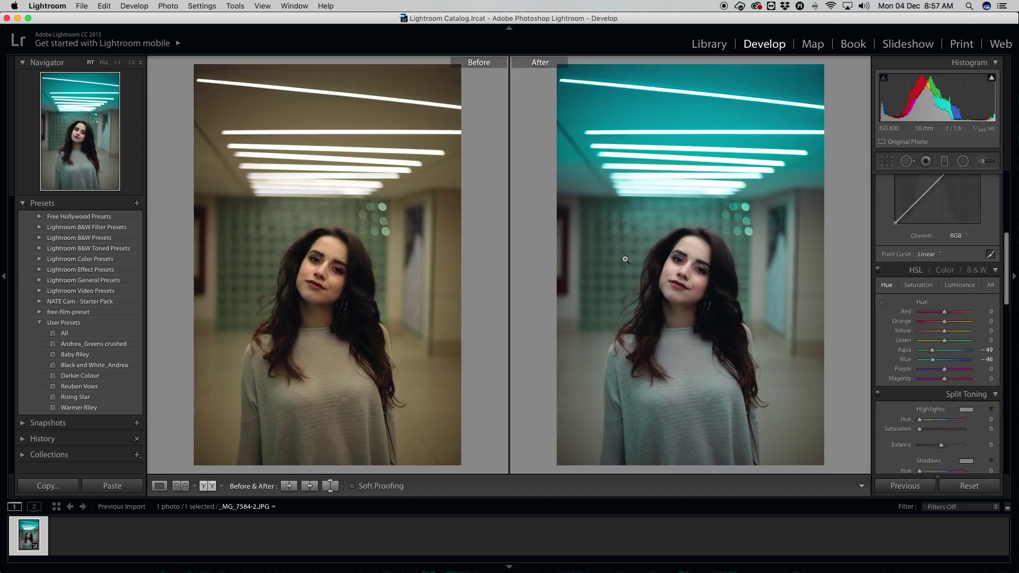
# Export the teal-graded portrait via File > Export, overwriting the previously exported file.
pyautogui.click(81, 6)
pyautogui.click(98, 132)
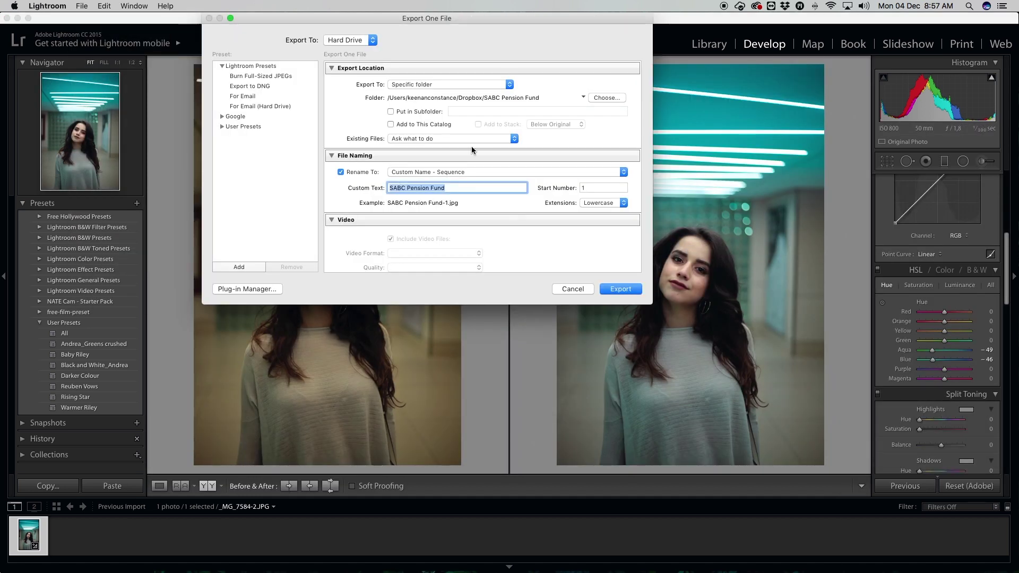
pyautogui.press('Return')
pyautogui.press('Return')
pyautogui.press('super+Tab')
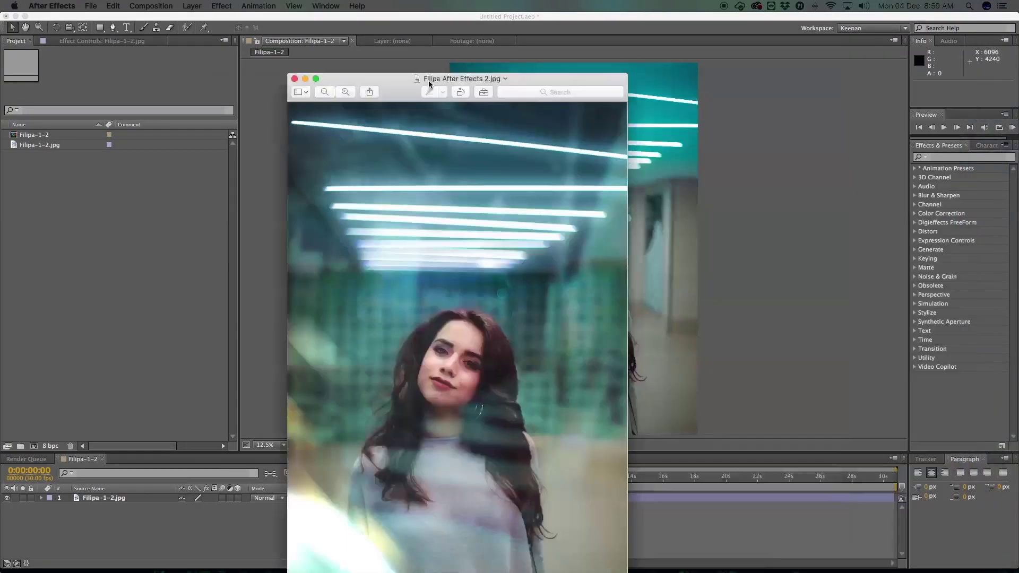
pyautogui.moveTo(538, 84); pyautogui.dragTo(322, 20)
pyautogui.click(323, 308)
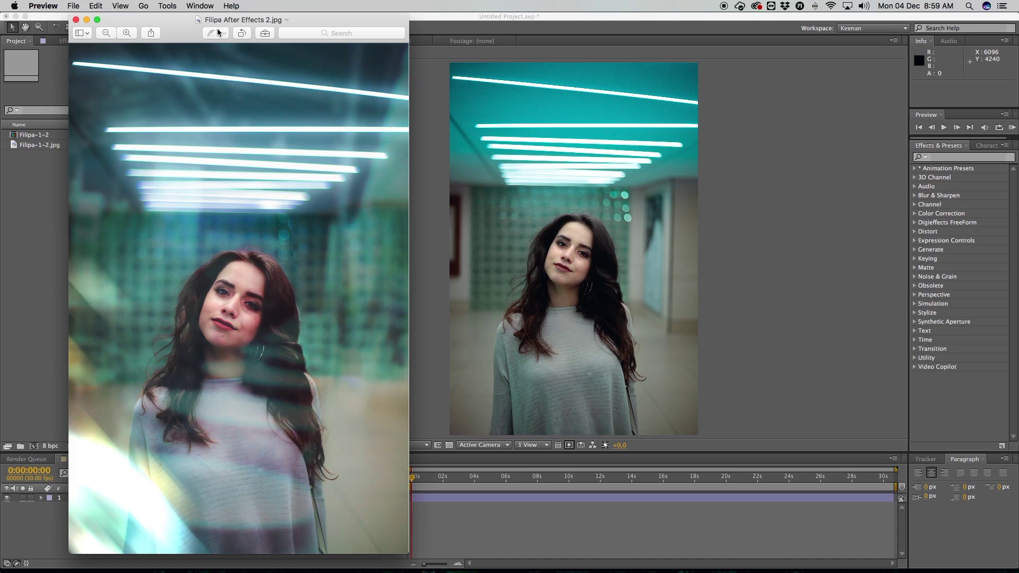
pyautogui.press('super+w')
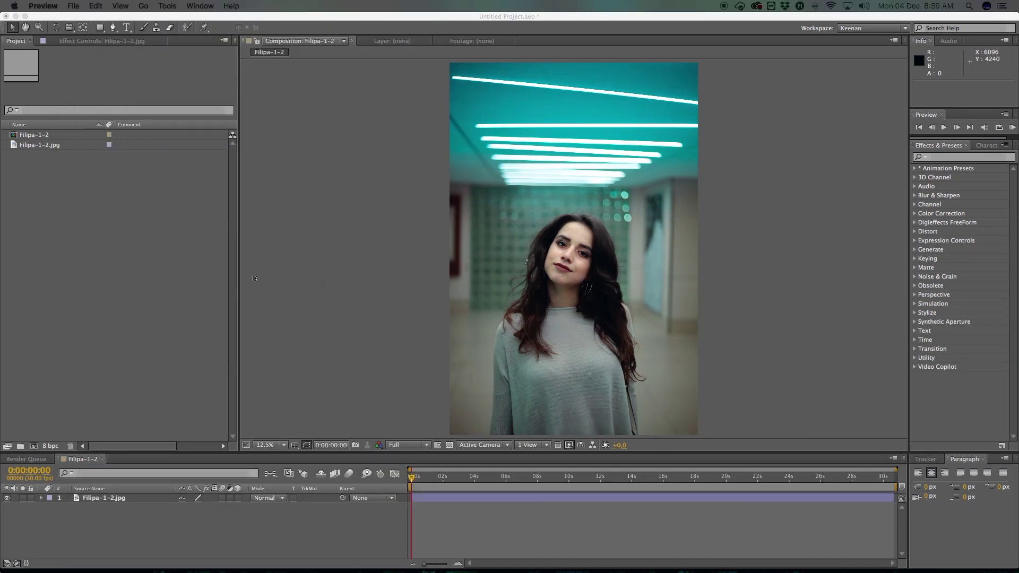
pyautogui.click(178, 278)
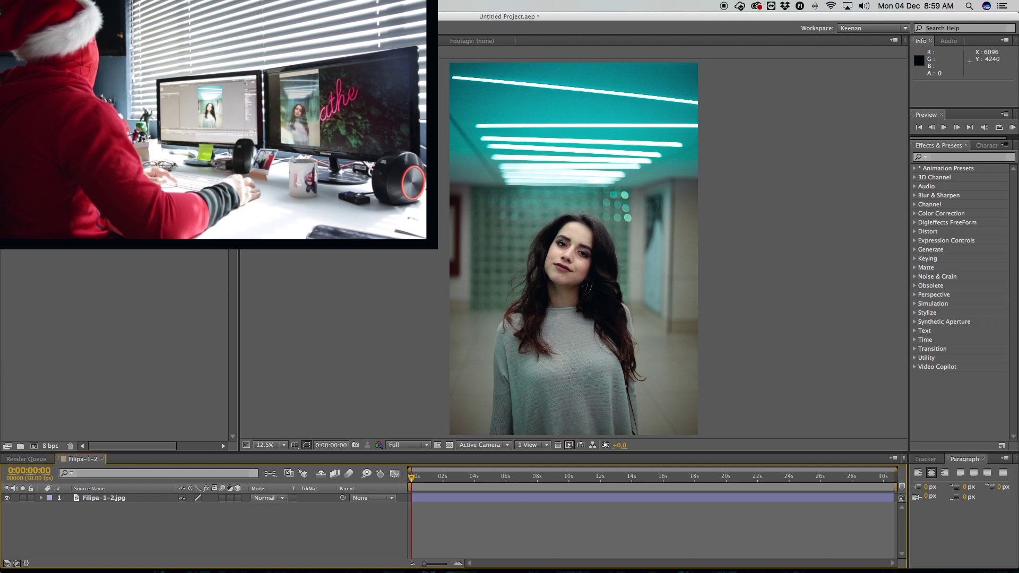
pyautogui.click(104, 498)
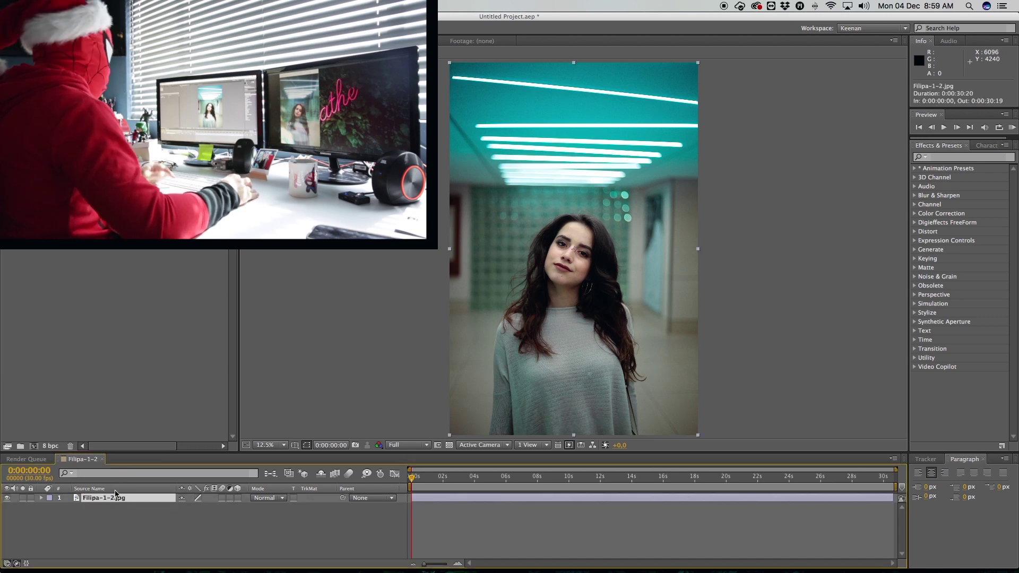
# Duplicate the photo layer and draw a tall rectangular mask over the glass-block wall.
pyautogui.press('super+d')
pyautogui.press('.')
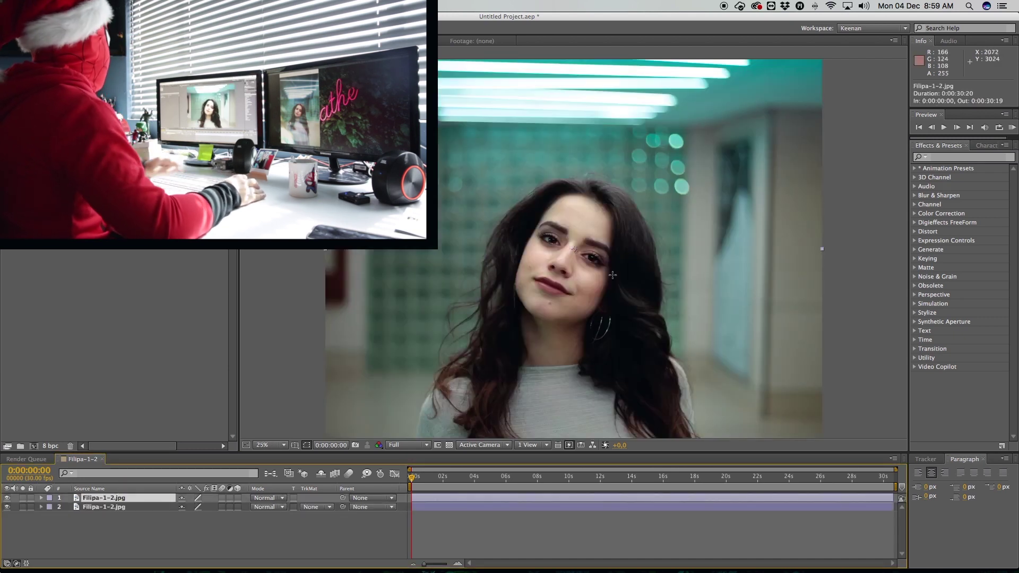
pyautogui.moveTo(460, 250); pyautogui.dragTo(514, 245)
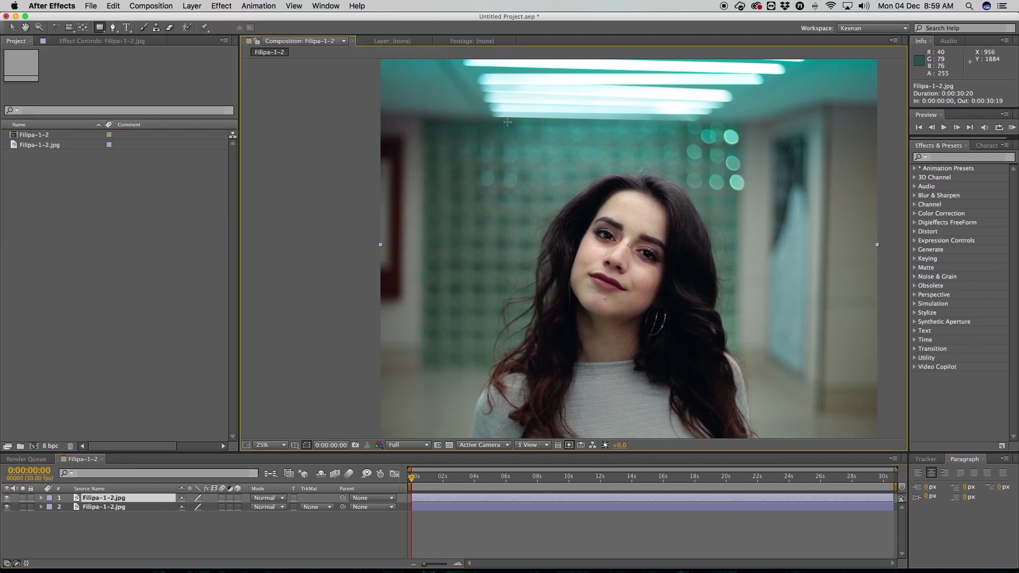
pyautogui.moveTo(503, 122); pyautogui.dragTo(464, 223)
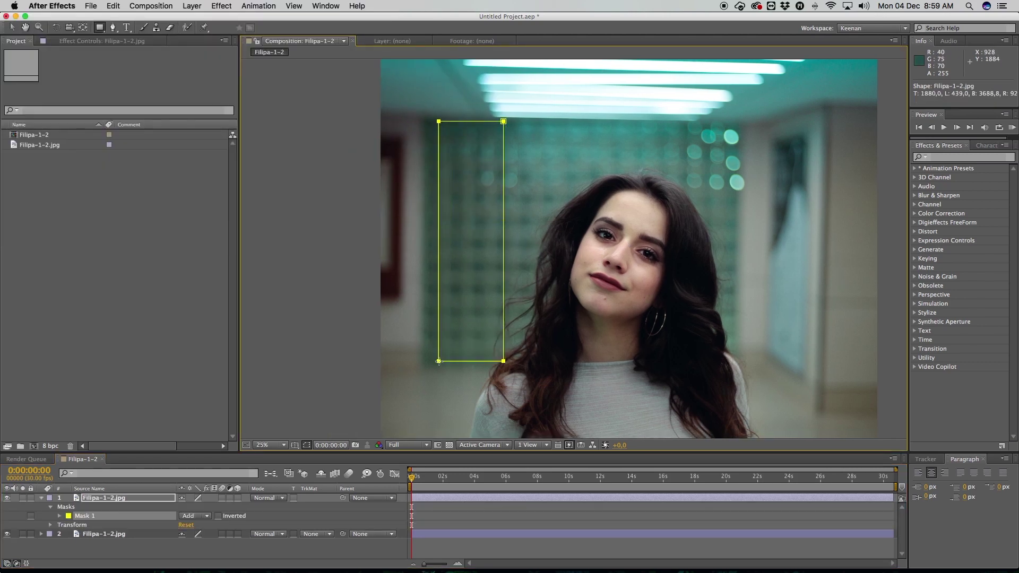
pyautogui.click(12, 28)
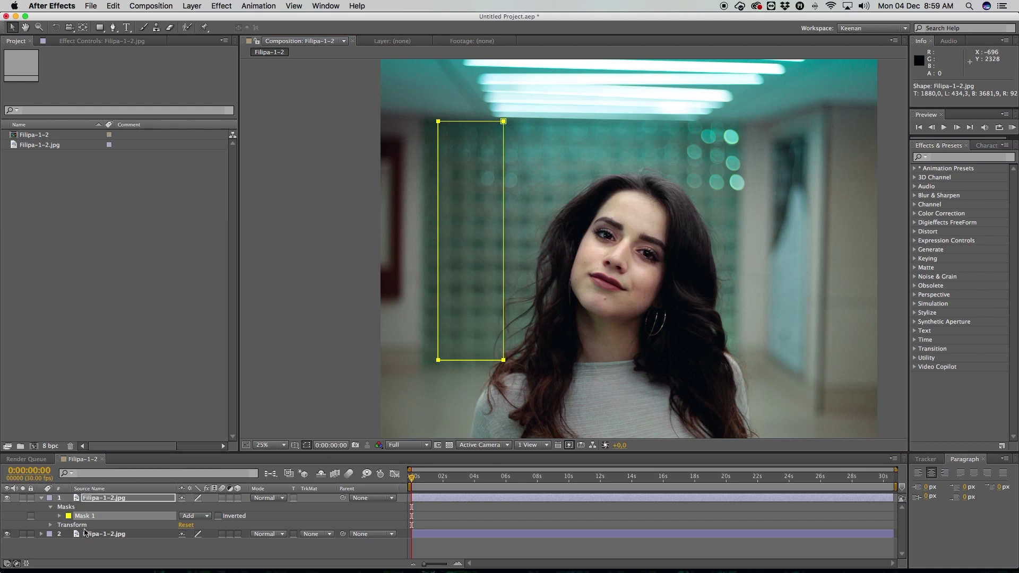
pyautogui.click(85, 532)
pyautogui.click(464, 311)
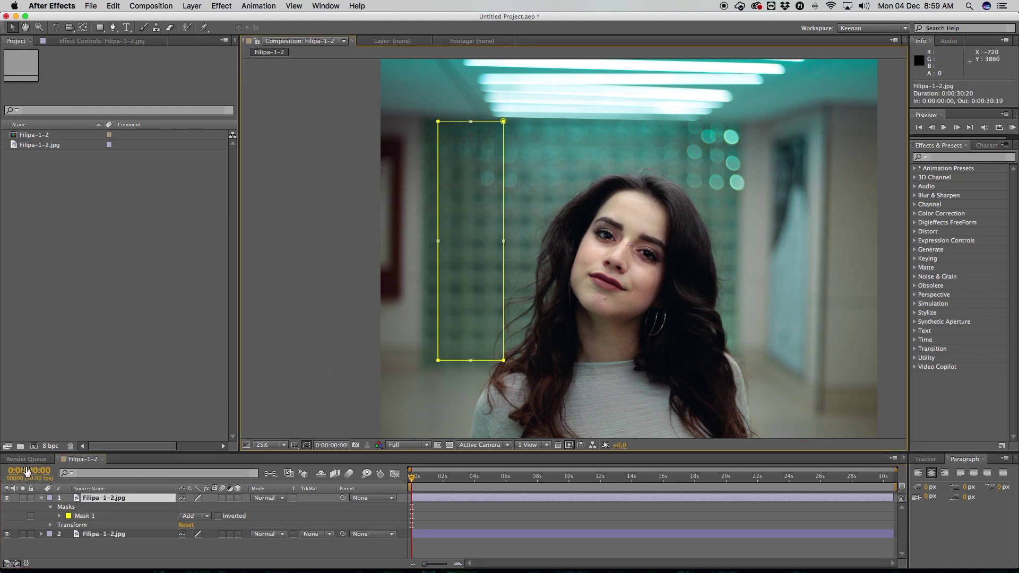
# Move the masked strip left, scale it up to 113%, and angle its bottom-right corner inward.
pyautogui.click(22, 505)
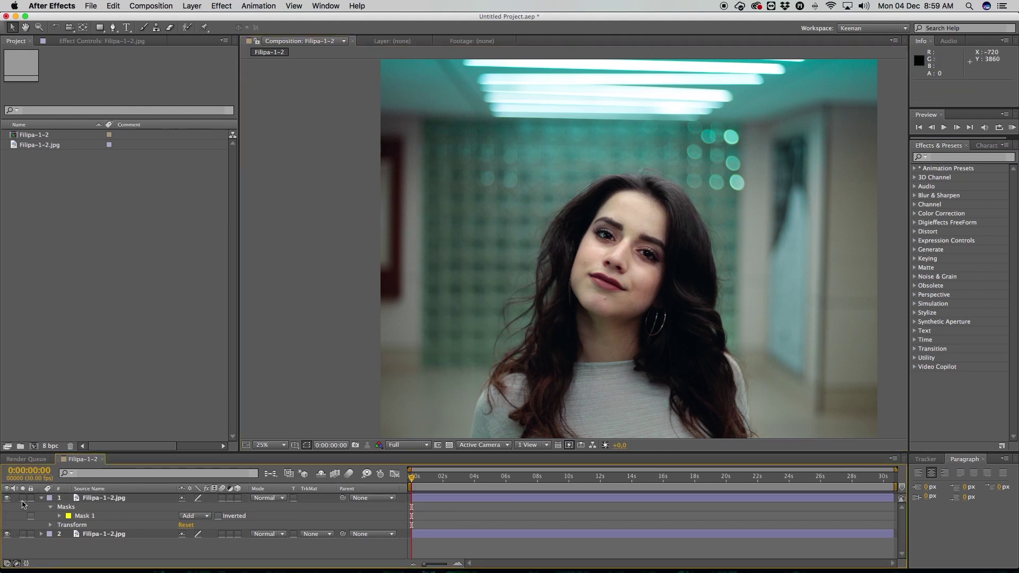
pyautogui.click(22, 499)
pyautogui.click(23, 498)
pyautogui.click(109, 502)
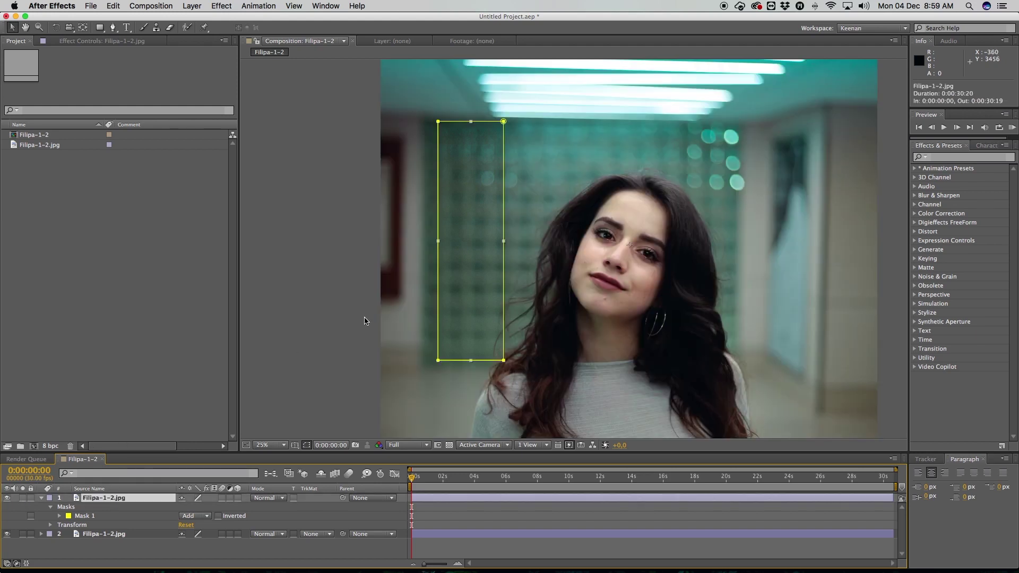
pyautogui.moveTo(473, 301); pyautogui.dragTo(412, 302)
pyautogui.press('s')
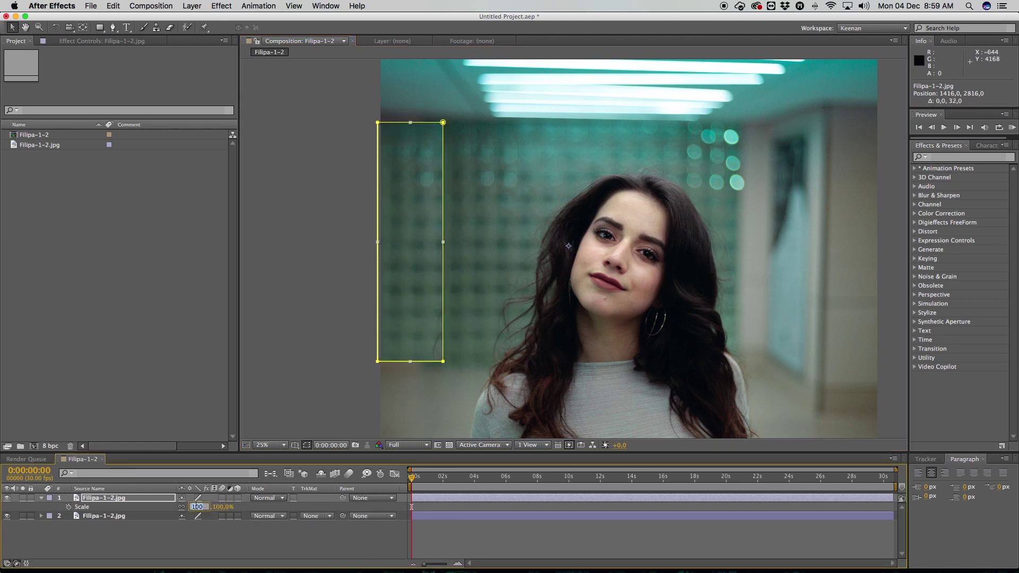
pyautogui.press('Up')
pyautogui.press('Up')
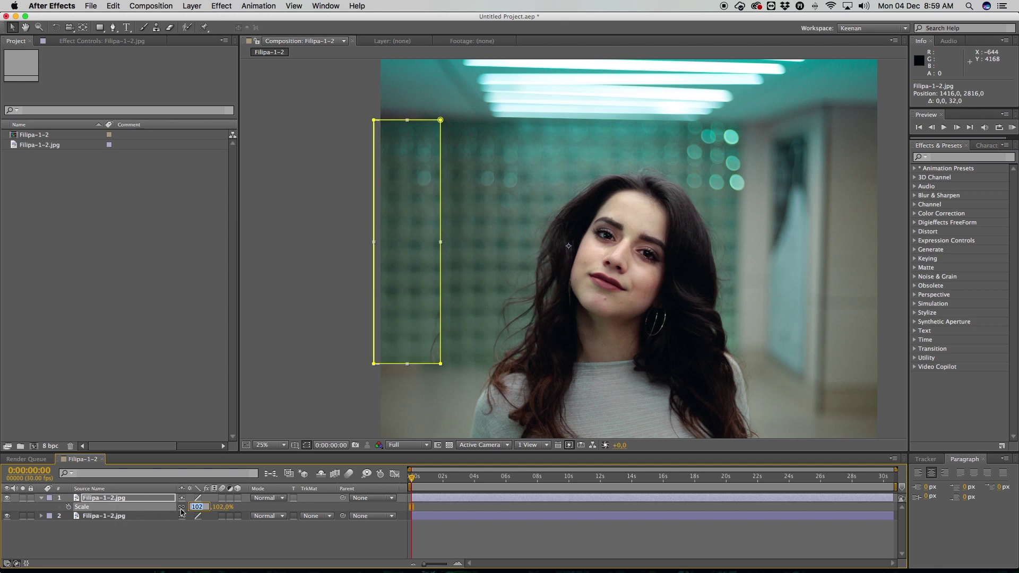
pyautogui.press('Up')
pyautogui.press('Up')
pyautogui.press('Up')
pyautogui.press('Up')
pyautogui.press('Up')
pyautogui.press('Up')
pyautogui.press('Up')
pyautogui.press('Up')
pyautogui.press('Up')
pyautogui.press('Up')
pyautogui.press('Up')
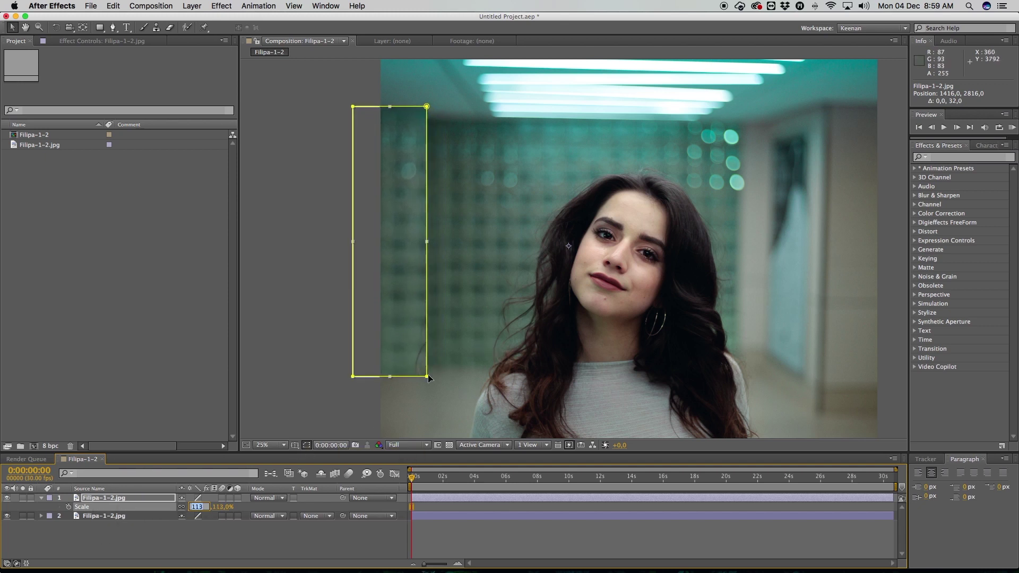
pyautogui.moveTo(428, 376); pyautogui.dragTo(418, 375)
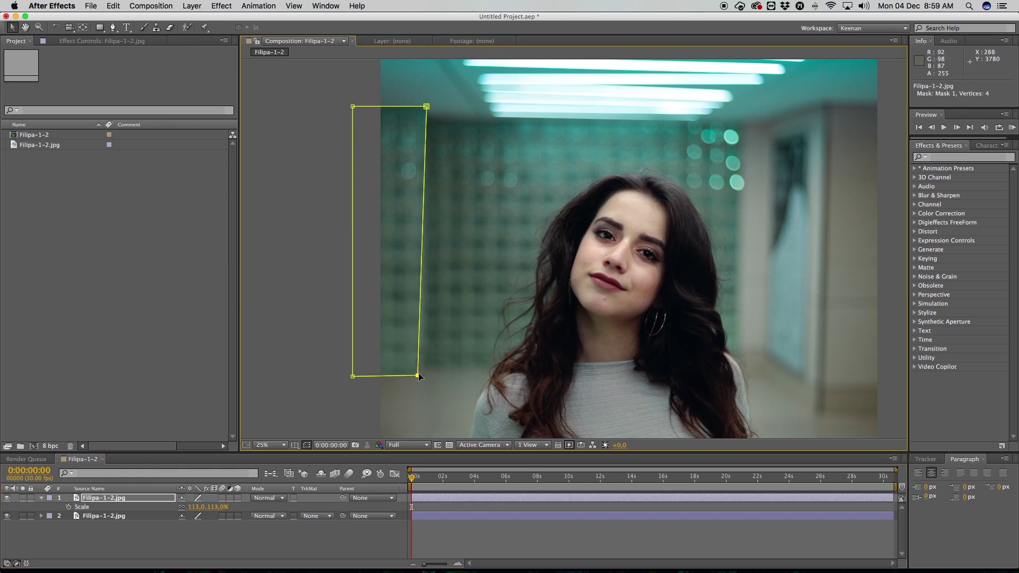
# Nudge the masked strip slightly right and dismiss the reminder notifications.
pyautogui.click(123, 499)
pyautogui.press('Right')
pyautogui.press('Right')
pyautogui.press('Right')
pyautogui.press('Right')
pyautogui.press('Right')
pyautogui.press('Right')
pyautogui.press('Right')
pyautogui.press('Right')
pyautogui.press('Right')
pyautogui.press('Right')
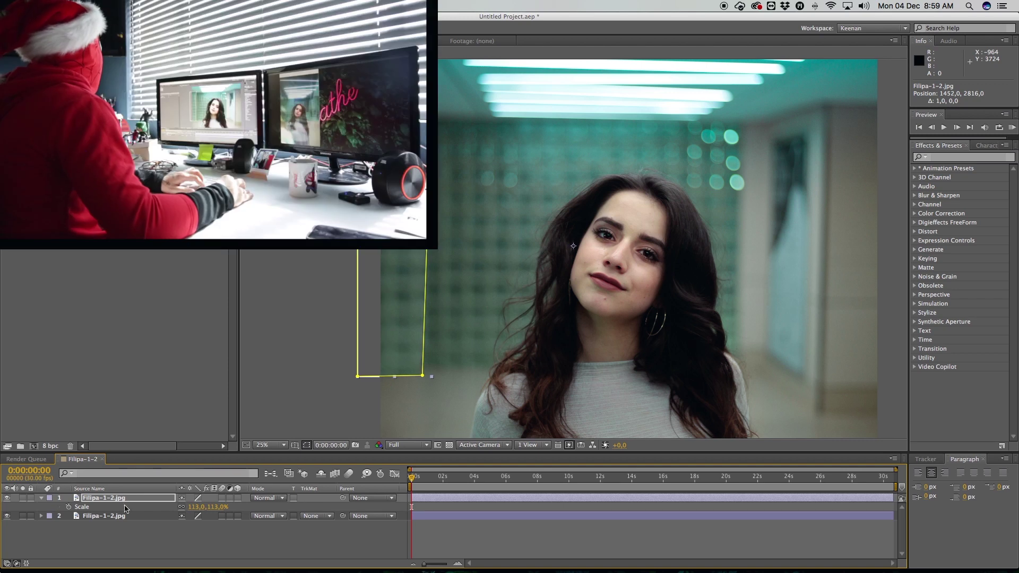
pyautogui.press('super+shift+a')
pyautogui.click(122, 500)
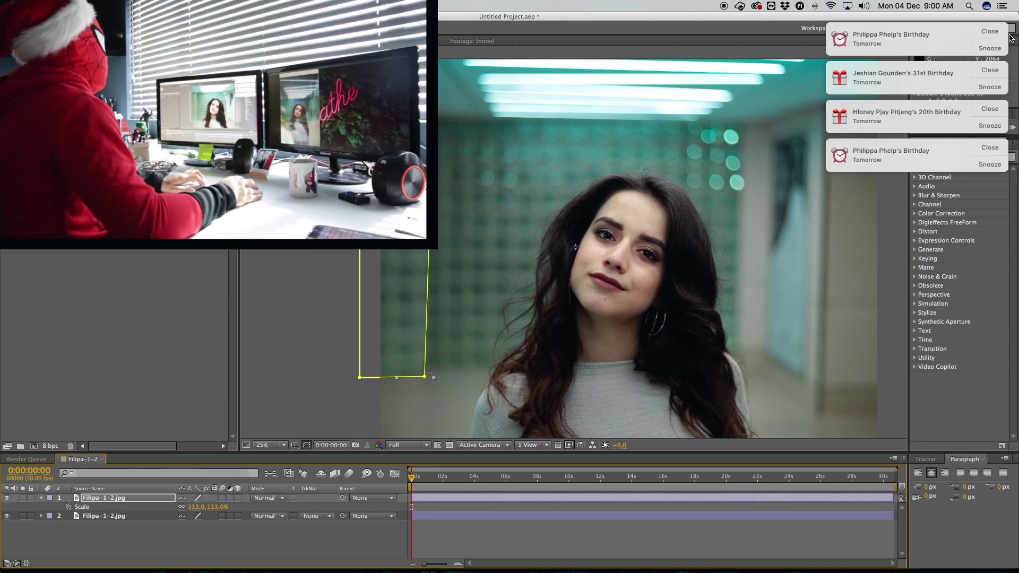
pyautogui.click(990, 32)
pyautogui.click(991, 32)
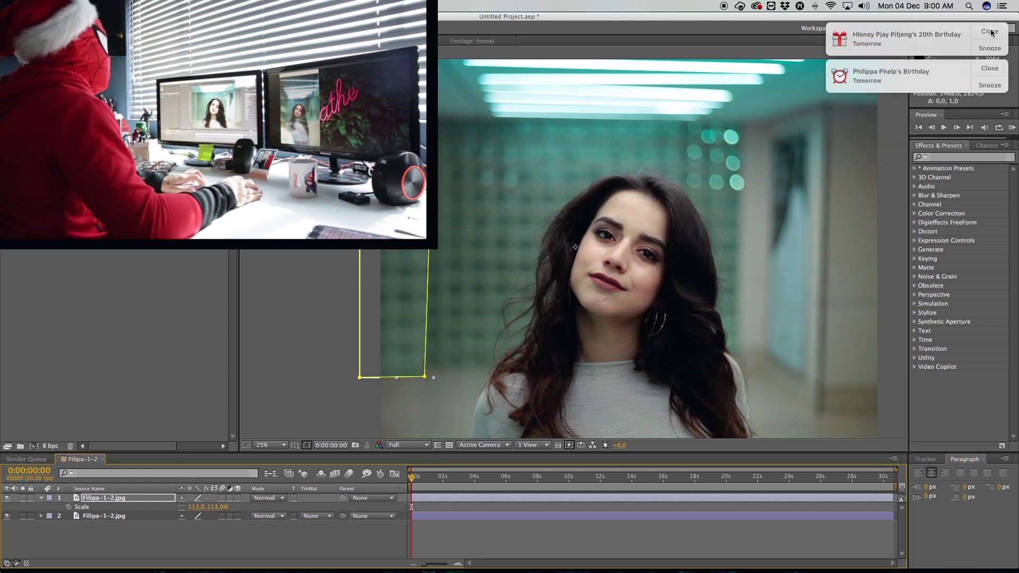
pyautogui.click(990, 32)
pyautogui.click(989, 32)
pyautogui.click(136, 528)
pyautogui.click(104, 497)
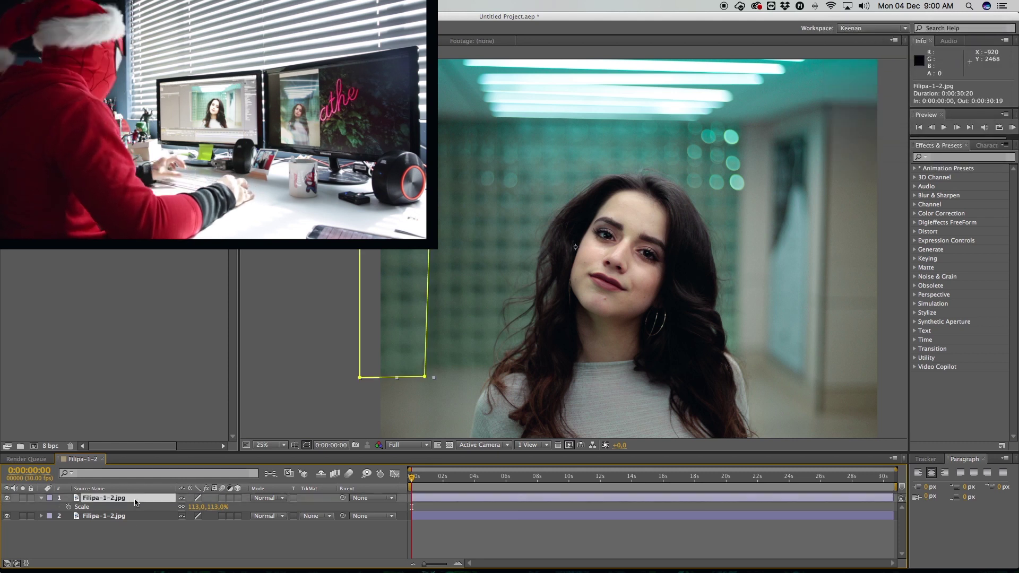
# Feather Mask 1 by 250 px and check the softened edge.
pyautogui.press('m')
pyautogui.click(120, 515)
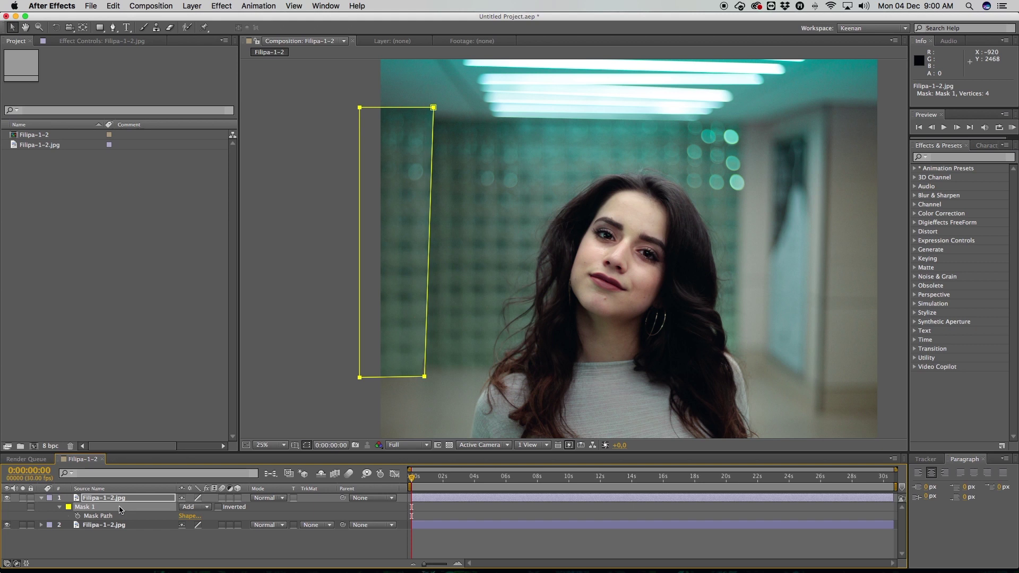
pyautogui.press('super+shift+f')
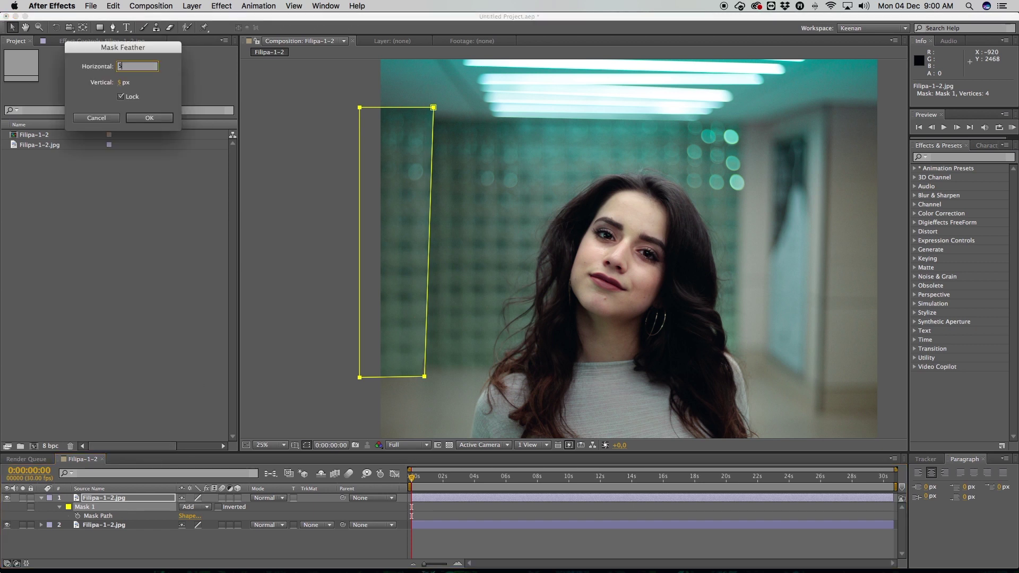
pyautogui.write('250')
pyautogui.press('Return')
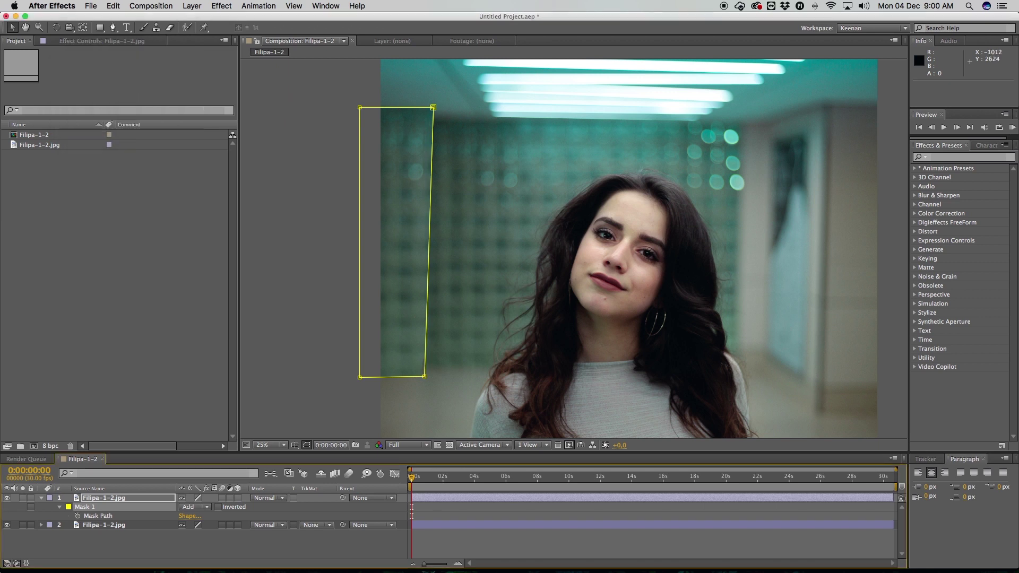
pyautogui.click(169, 538)
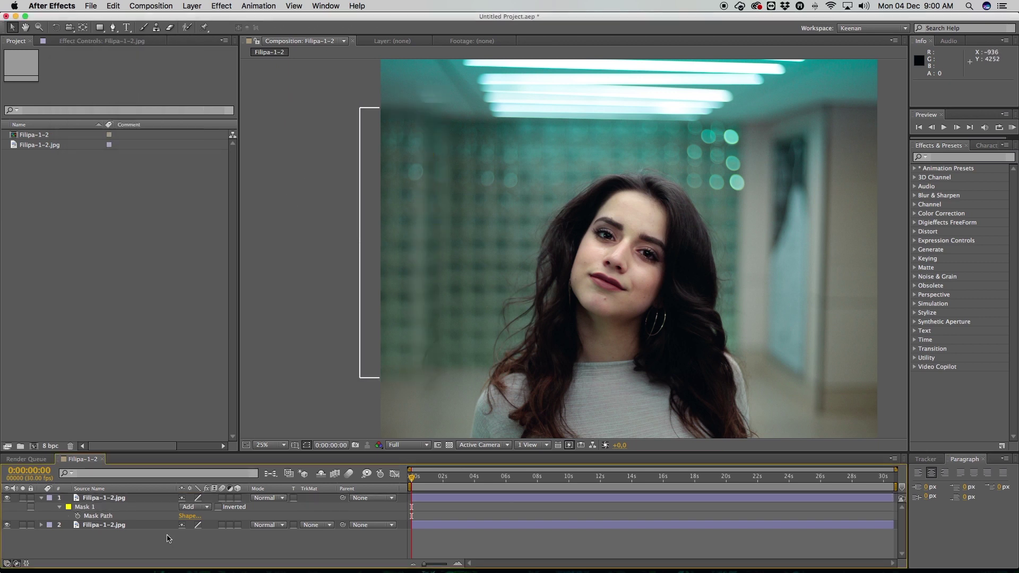
pyautogui.click(103, 499)
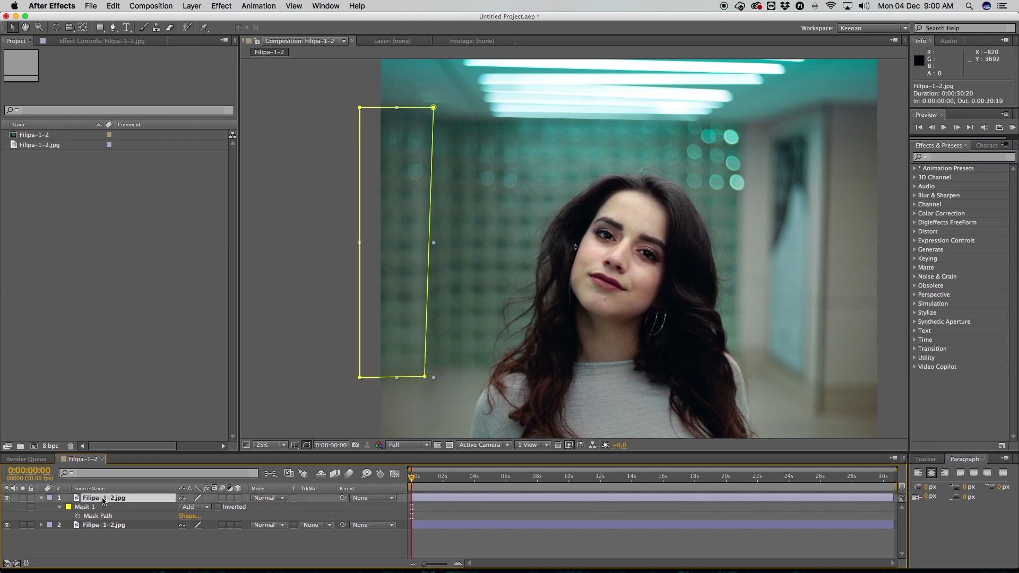
# Duplicate the masked strip, mirror it with Scale X -113, move it right, and enlarge to 144%.
pyautogui.press('super+d')
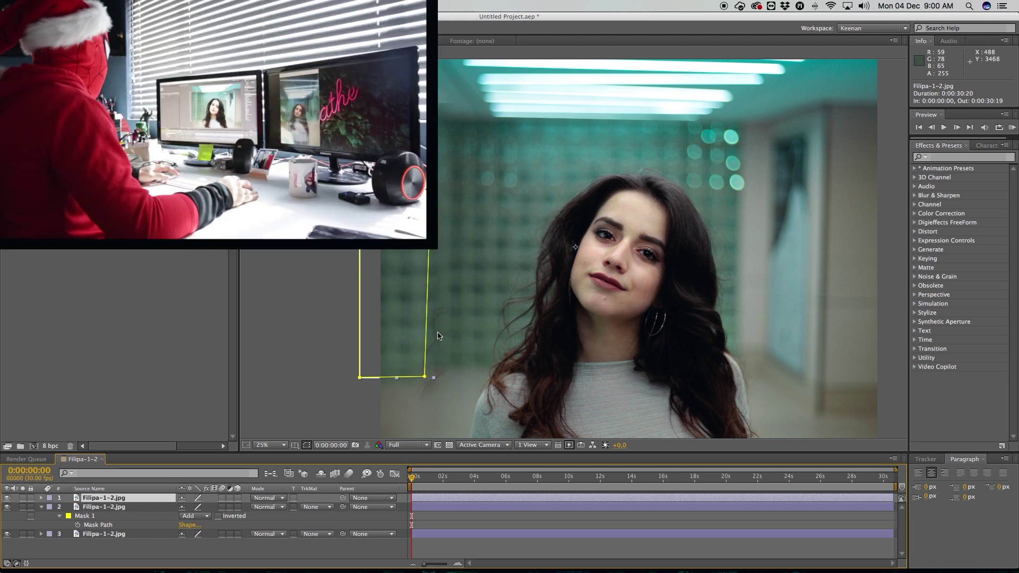
pyautogui.press('s')
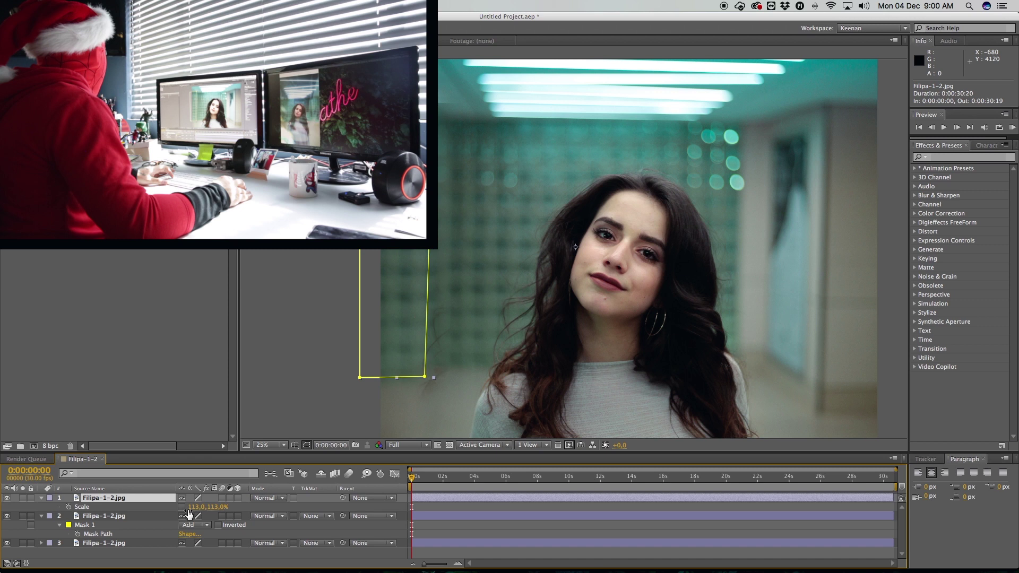
pyautogui.click(196, 507)
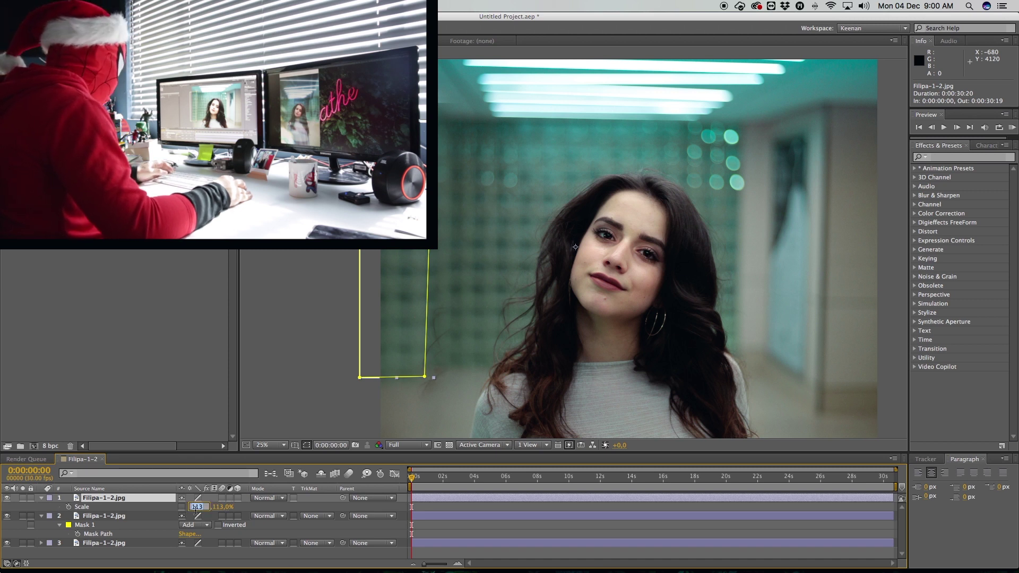
pyautogui.write('-113')
pyautogui.press('Return')
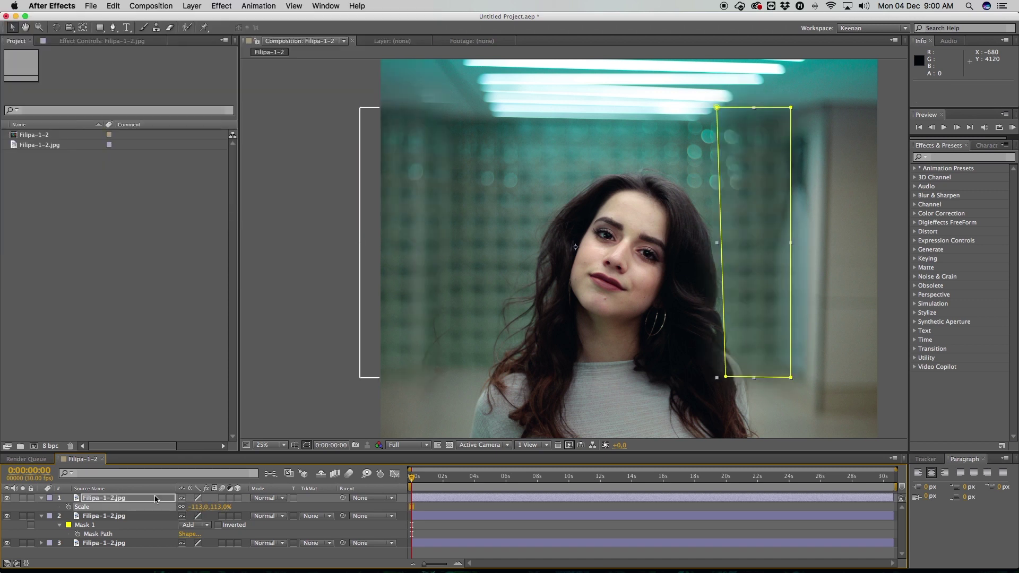
pyautogui.moveTo(756, 222)
pyautogui.mouseDown()
pyautogui.moveTo(772, 220)
pyautogui.moveTo(754, 220)
pyautogui.mouseUp()
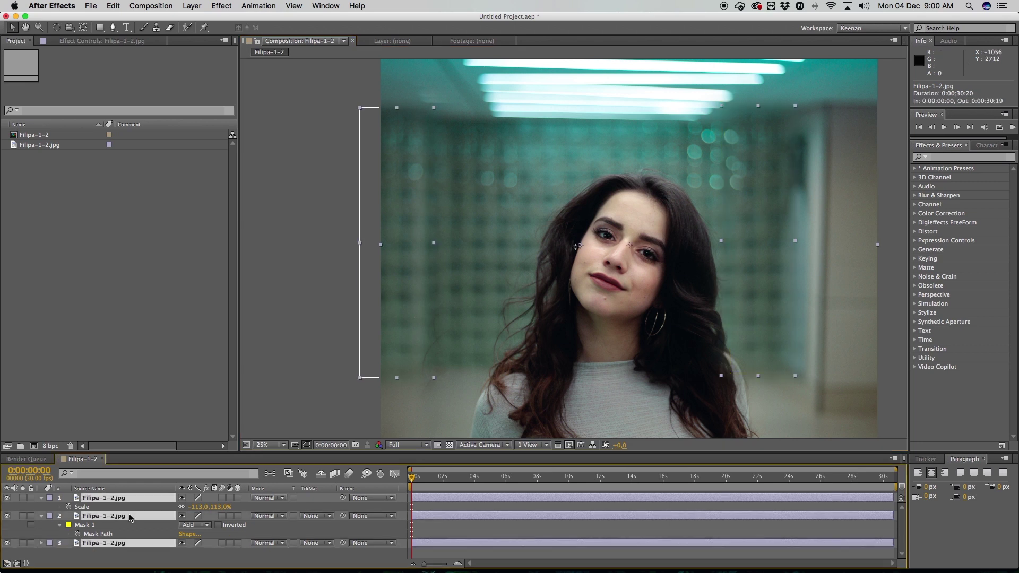
pyautogui.moveTo(827, 315); pyautogui.dragTo(831, 316)
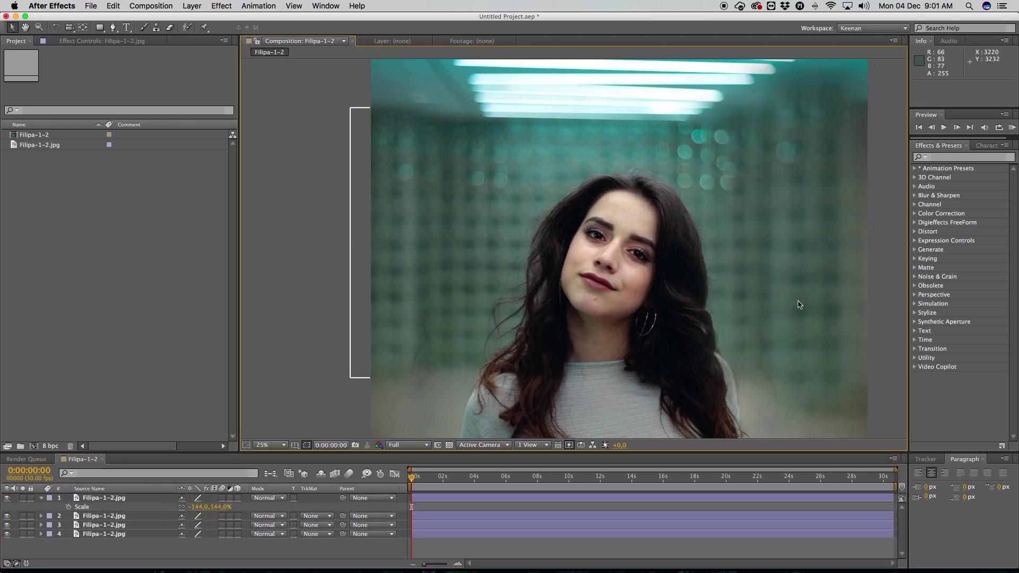
pyautogui.scroll(-1, 784, 232)
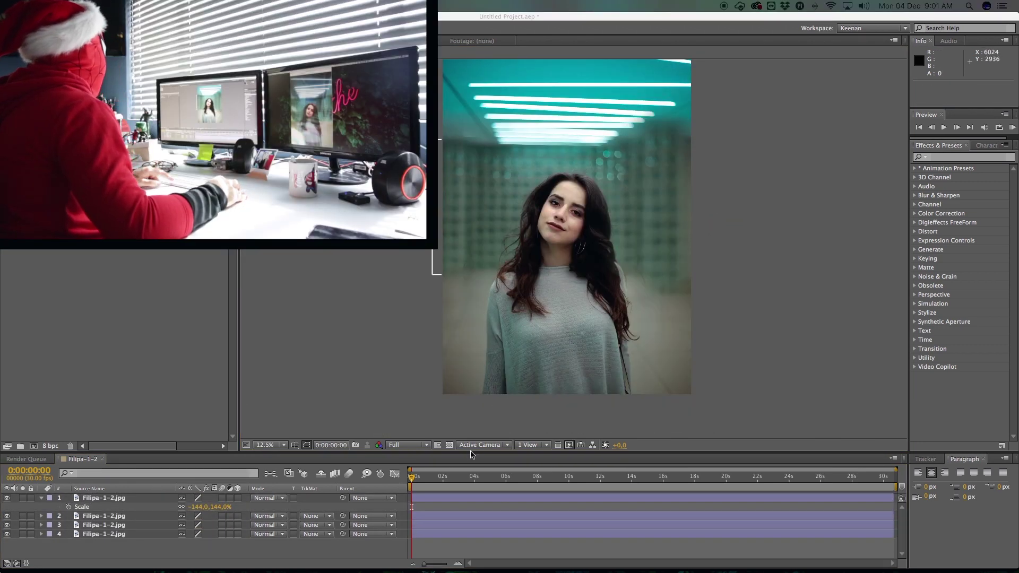
# Add a new adjustment layer to the composition and check it against the transparency grid.
pyautogui.moveTo(470, 455); pyautogui.dragTo(470, 428)
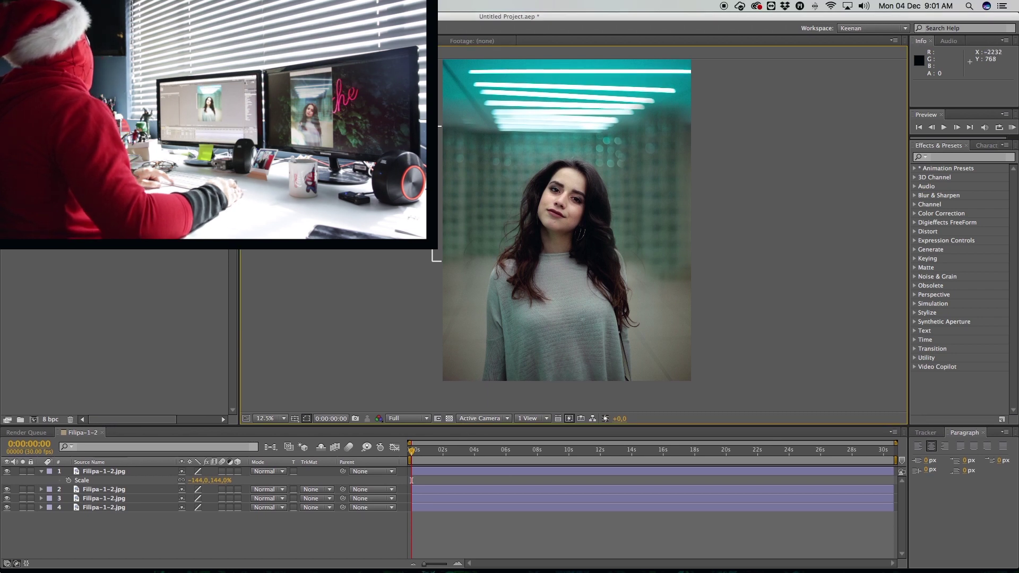
pyautogui.click(183, 6)
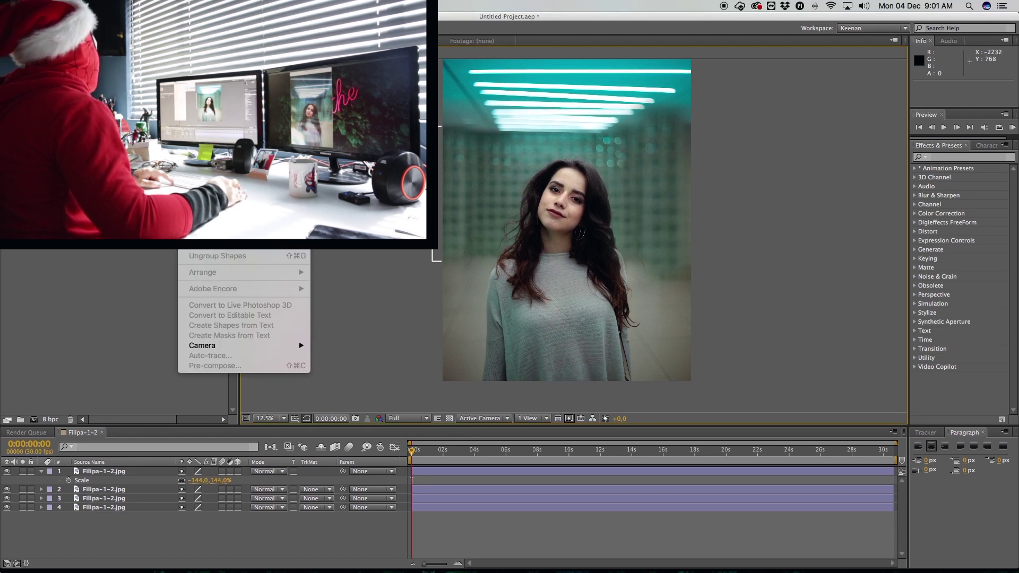
pyautogui.press('super+alt+y')
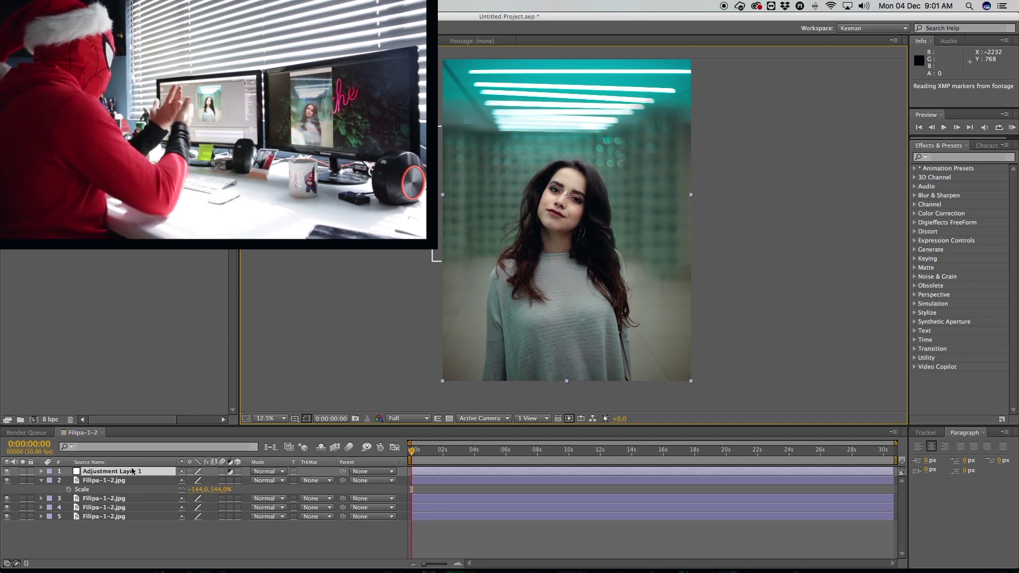
pyautogui.click(23, 471)
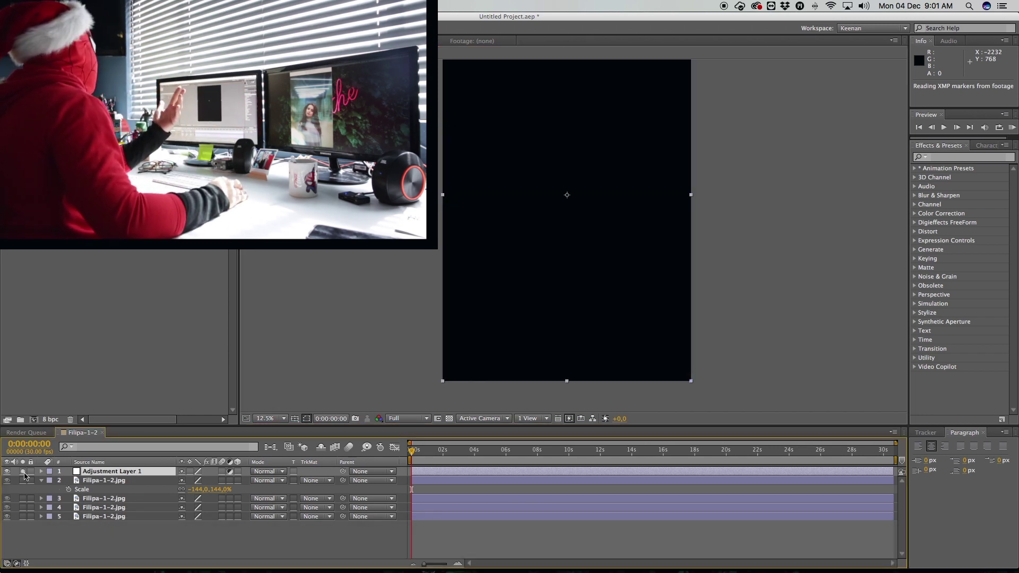
pyautogui.click(449, 418)
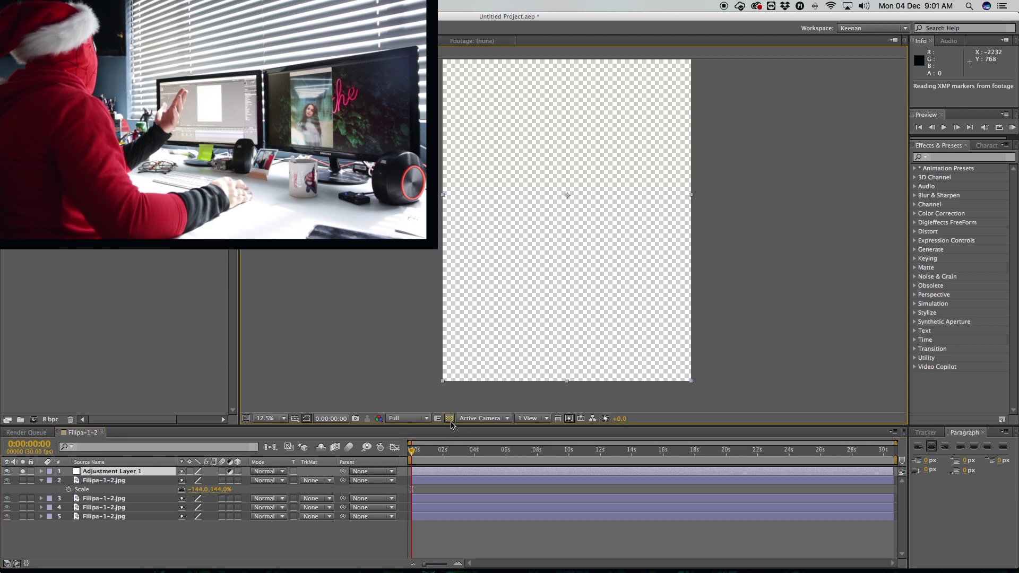
pyautogui.click(449, 418)
pyautogui.click(22, 471)
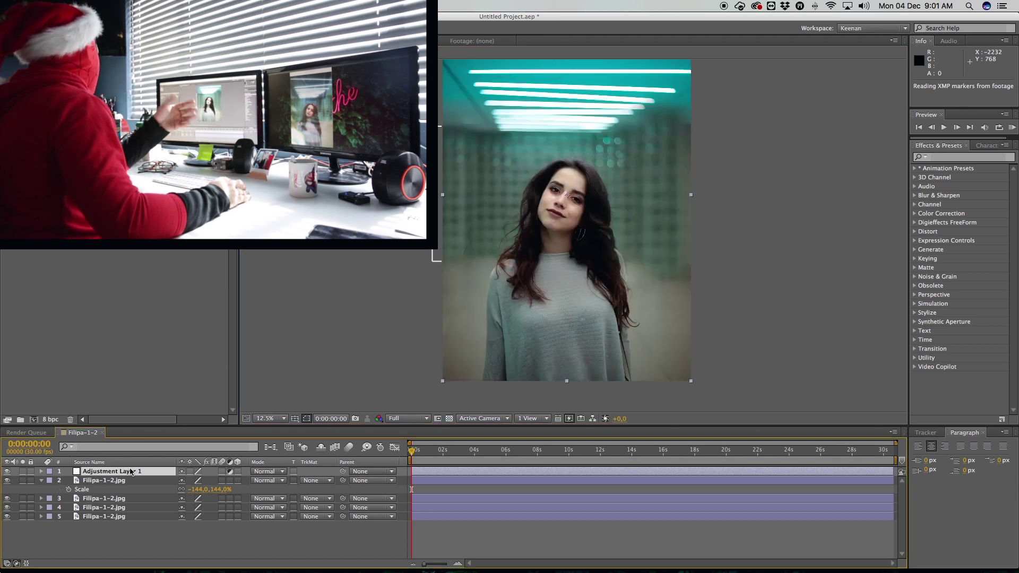
# Apply Curves to the adjustment layer and reorder it within the layer stack.
pyautogui.click(955, 157)
pyautogui.write('curve')
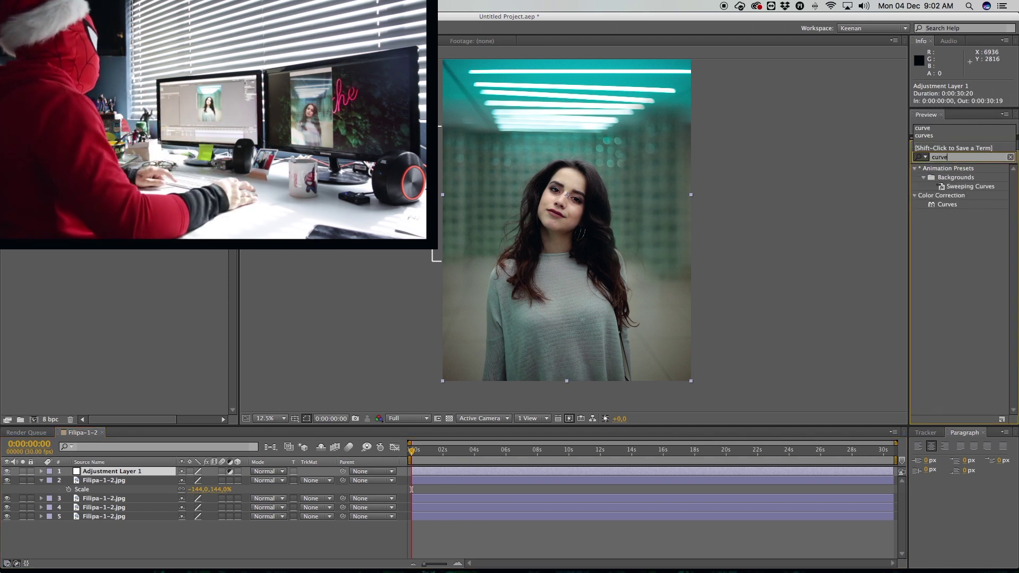
pyautogui.moveTo(953, 205); pyautogui.dragTo(104, 472)
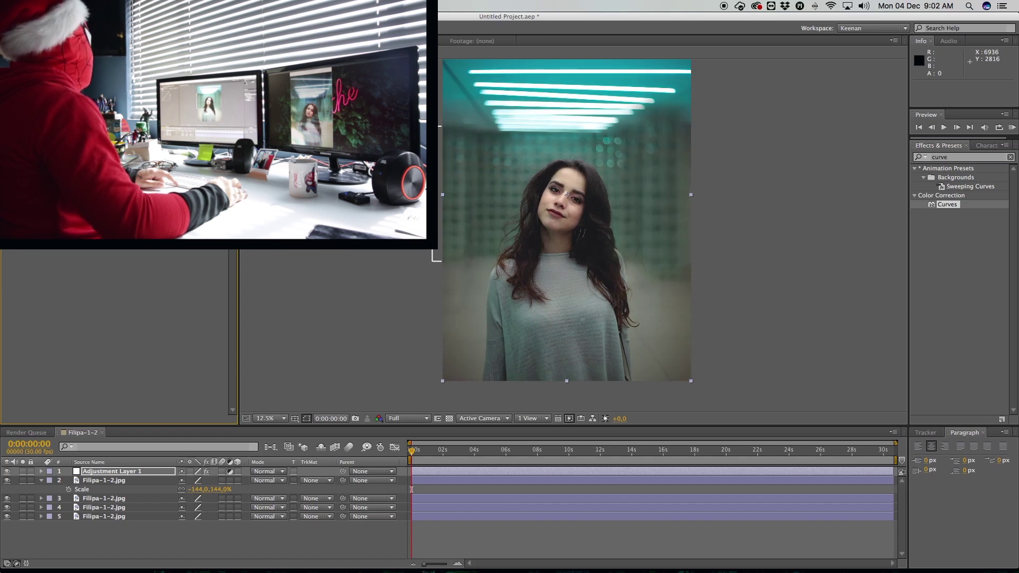
pyautogui.click(59, 472)
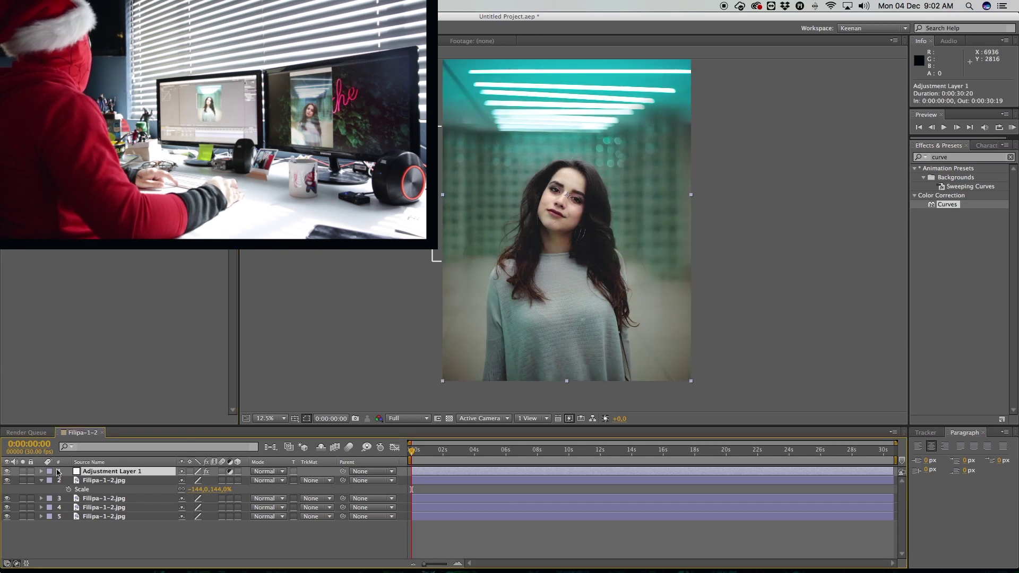
pyautogui.moveTo(111, 474); pyautogui.dragTo(111, 513)
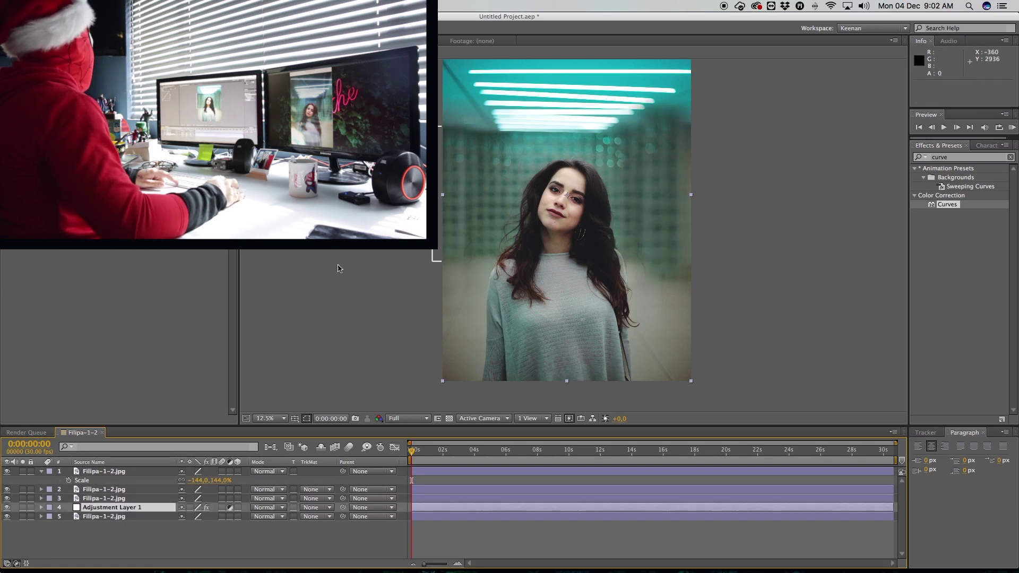
pyautogui.click(8, 507)
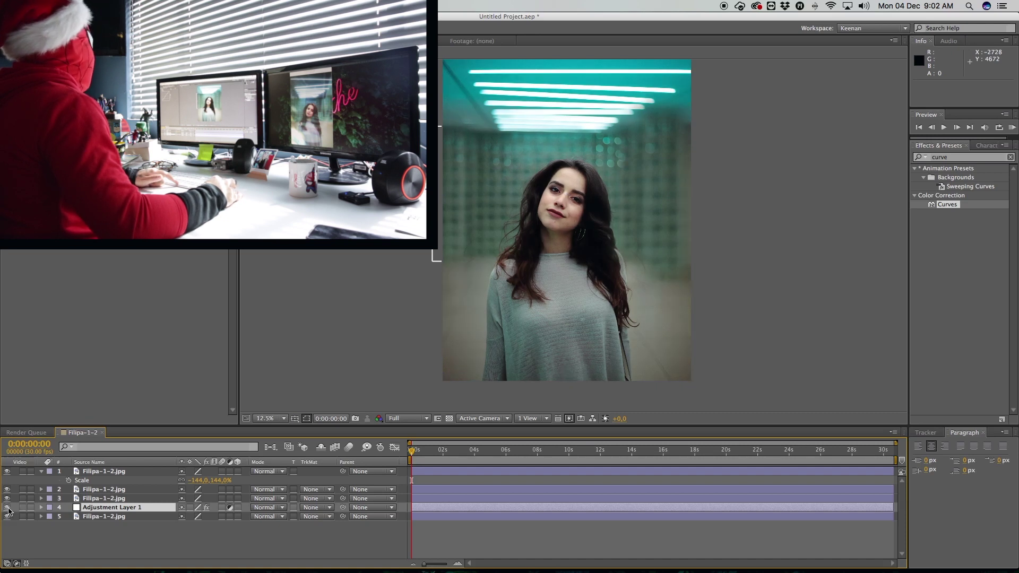
pyautogui.click(7, 508)
pyautogui.moveTo(91, 510); pyautogui.dragTo(105, 470)
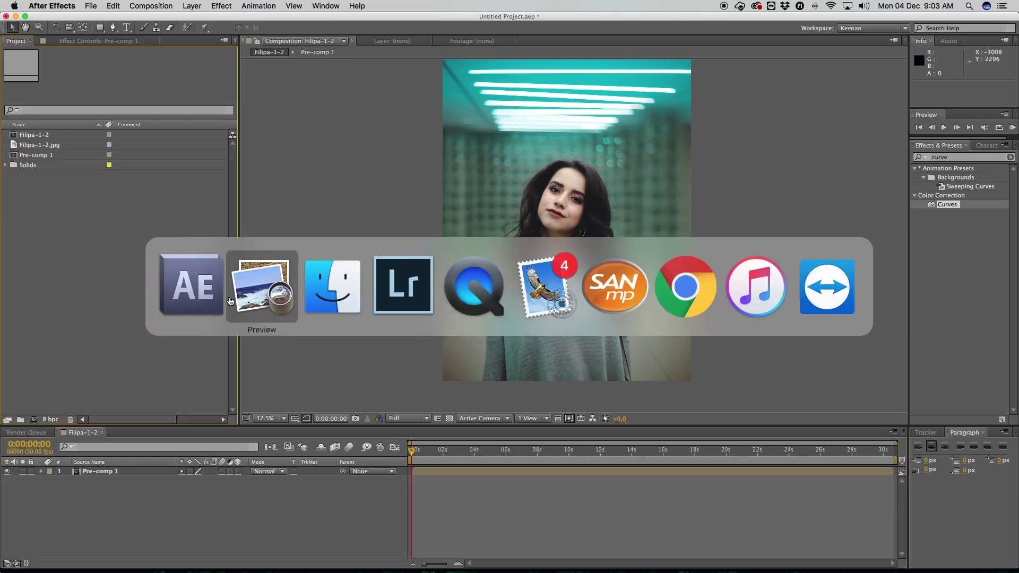
# Check the rendered Filipa After Effects 2.jpg in Preview, then close it.
pyautogui.click(318, 297)
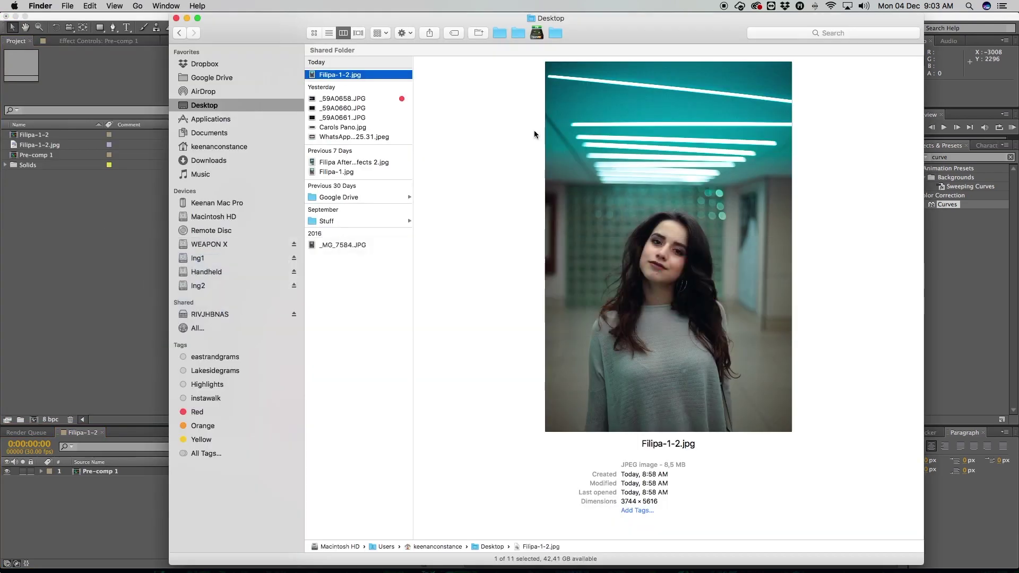
pyautogui.click(499, 34)
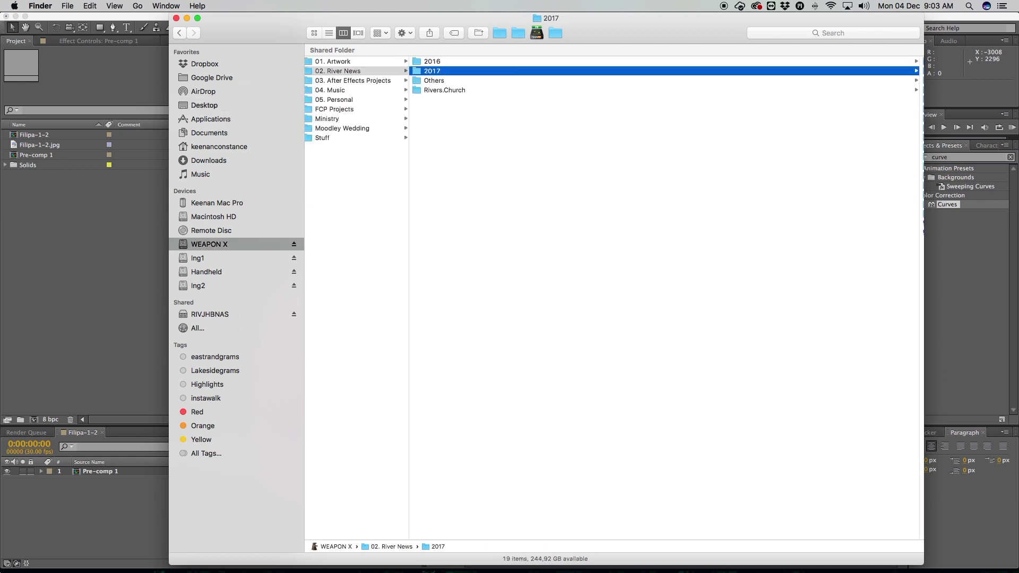
pyautogui.press('super+Tab')
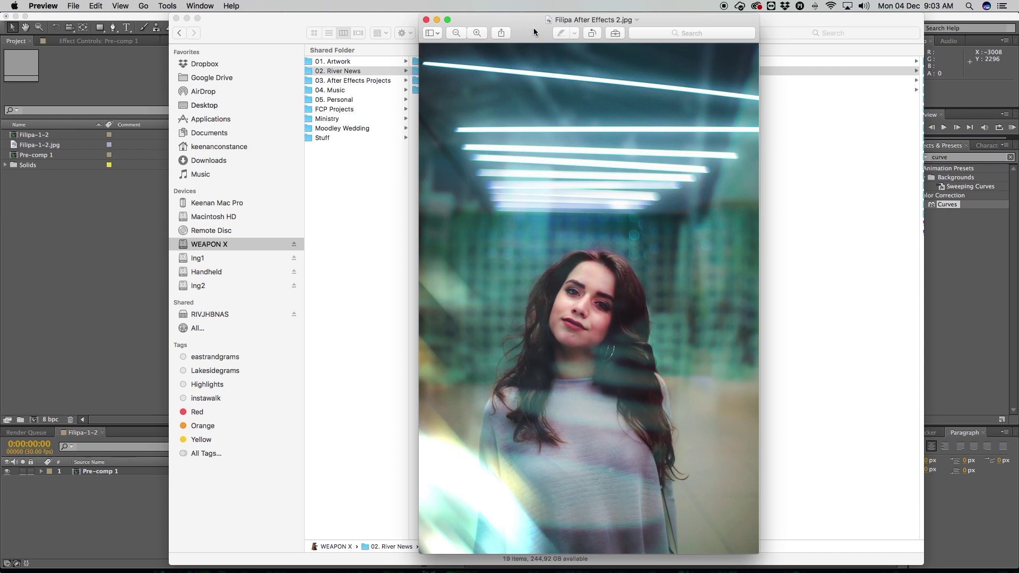
pyautogui.press('super+q')
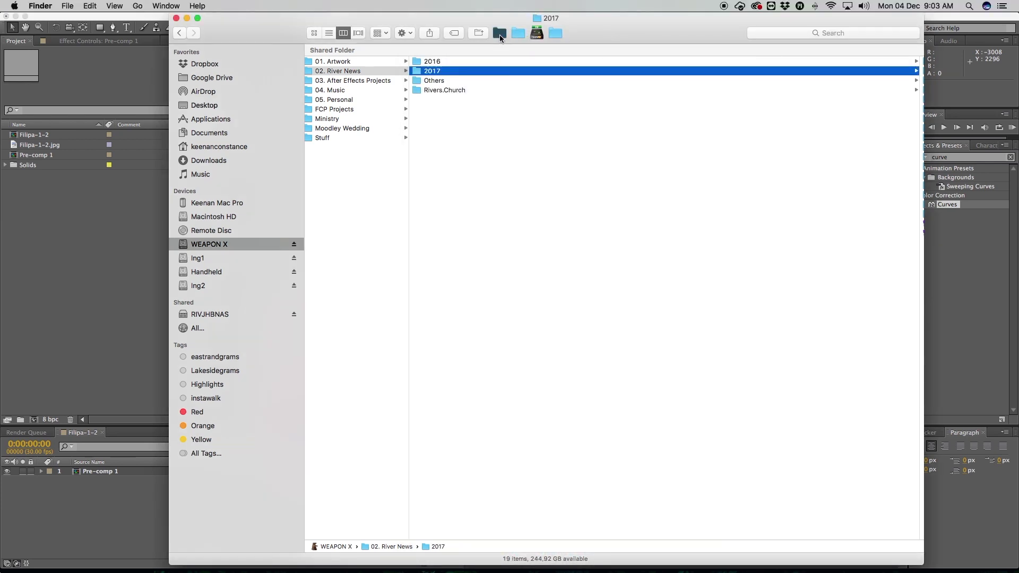
# Browse Keenangrams > 2017 to open the Bokeh Goodness folder.
pyautogui.click(559, 32)
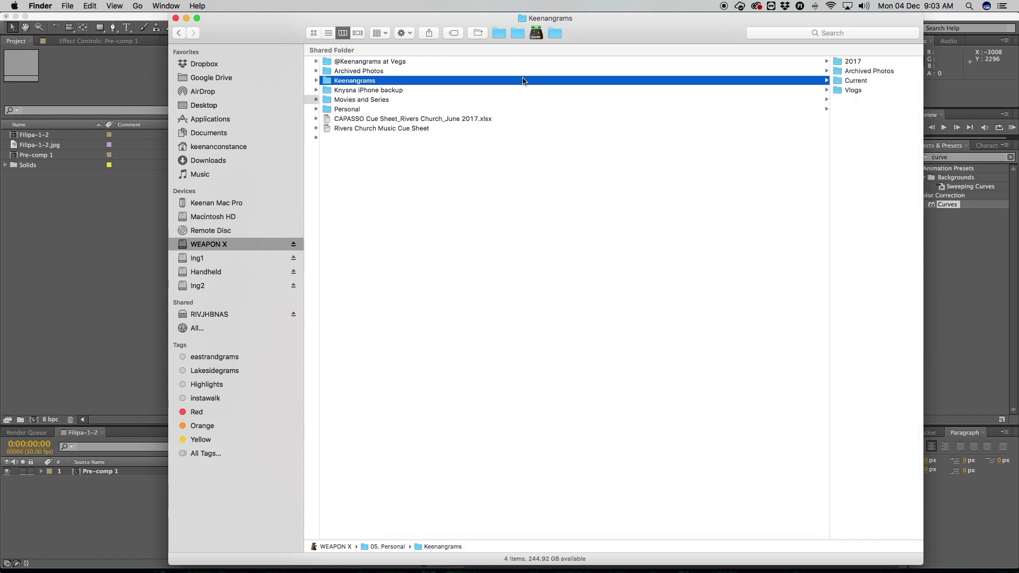
pyautogui.click(874, 62)
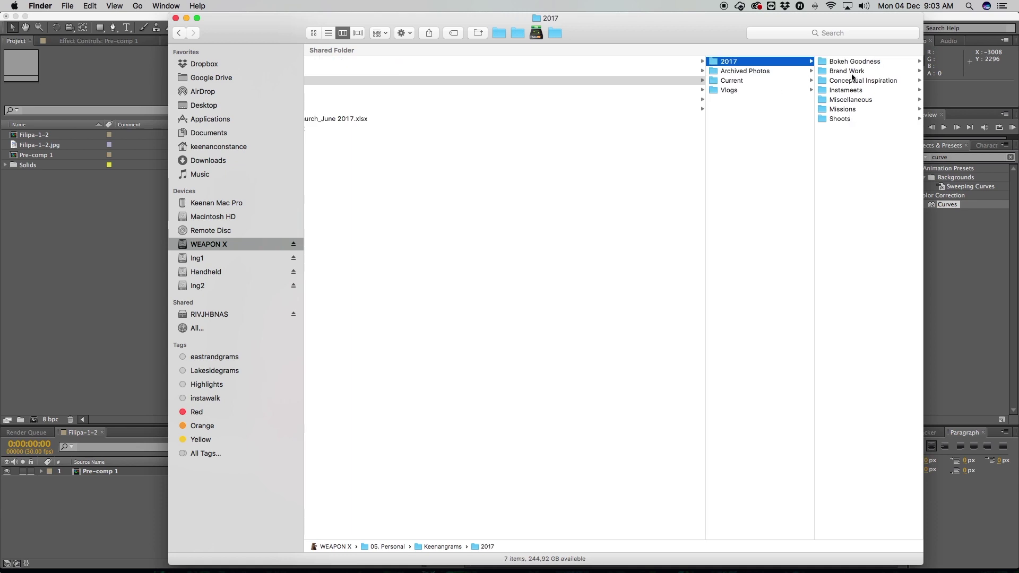
pyautogui.click(855, 62)
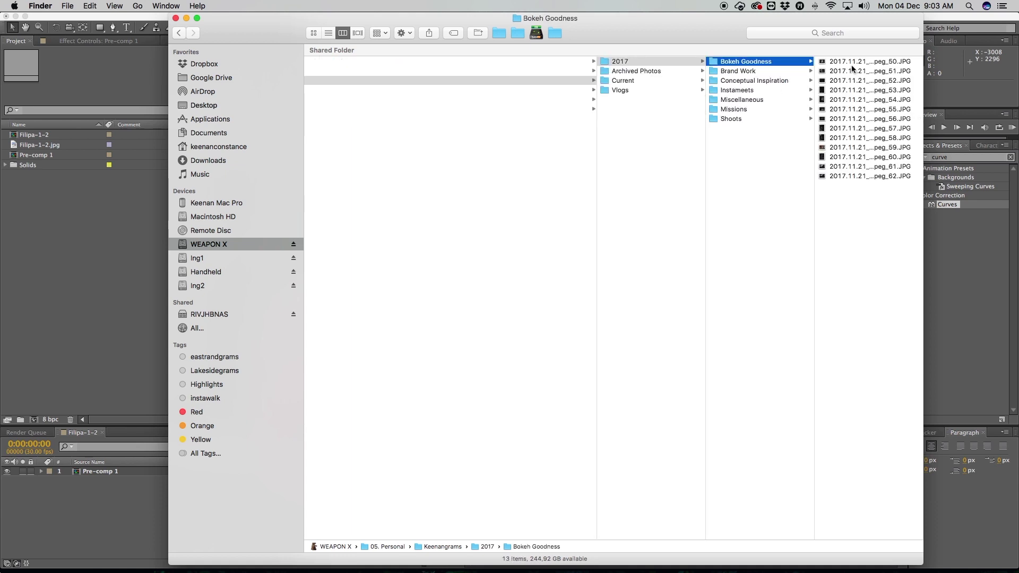
# Quick Look through the Bokeh Goodness photos and settle on 2017.11.21_Melrose Xmas Magic_Jpeg_59.JPG.
pyautogui.click(849, 62)
pyautogui.press('space')
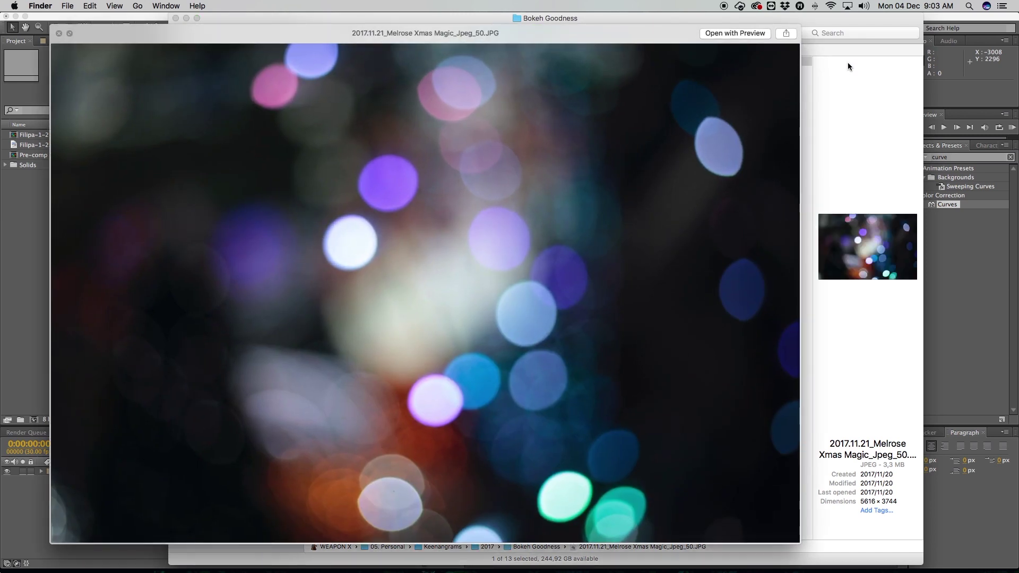
pyautogui.press('Down')
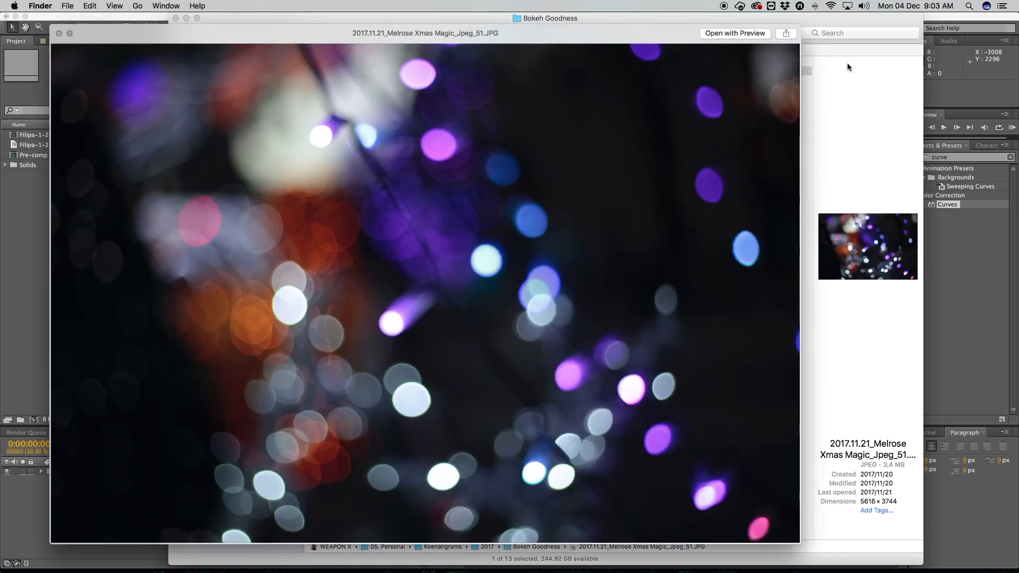
pyautogui.press('Down')
pyautogui.press('Down')
pyautogui.press('Down')
pyautogui.press('Down')
pyautogui.press('Down')
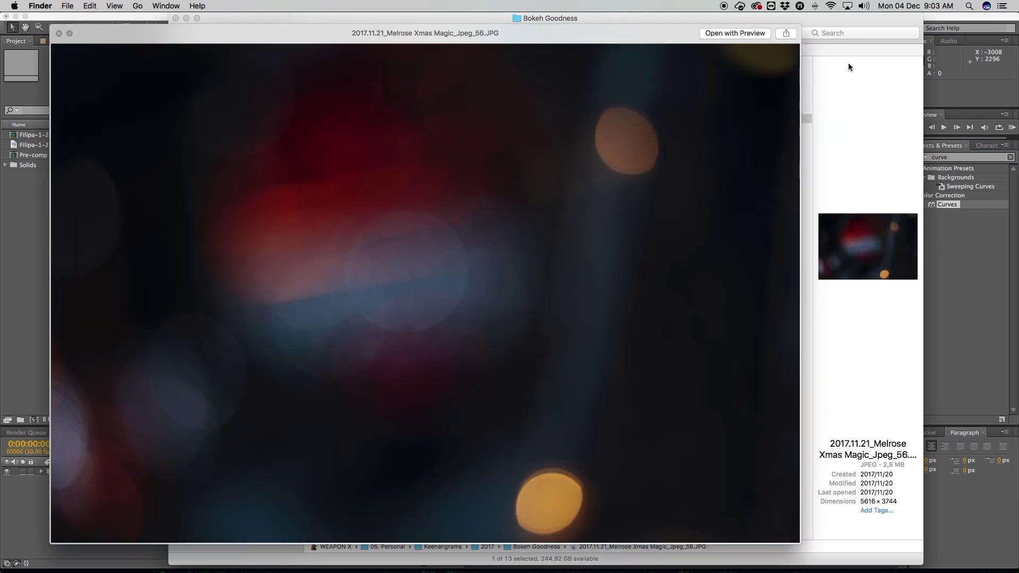
pyautogui.press('Down')
pyautogui.press('Down')
pyautogui.press('Down')
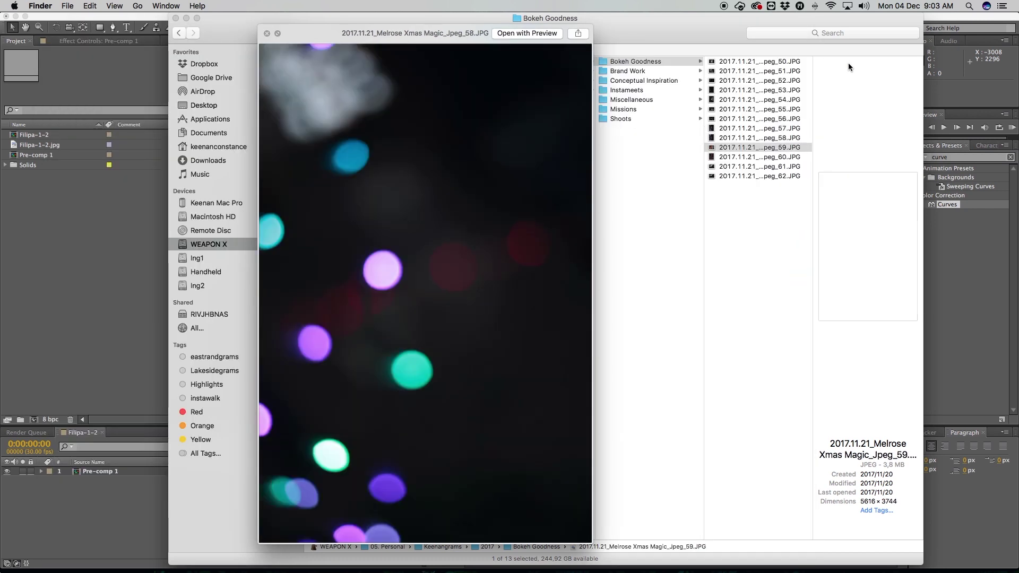
pyautogui.press('Down')
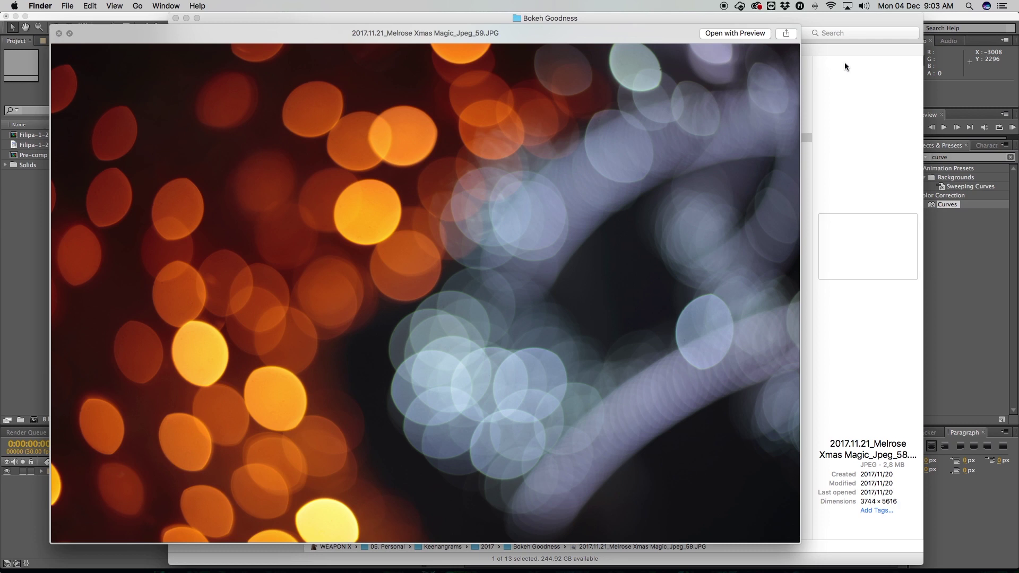
pyautogui.press('Up')
pyautogui.press('space')
pyautogui.press('Down')
pyautogui.press('space')
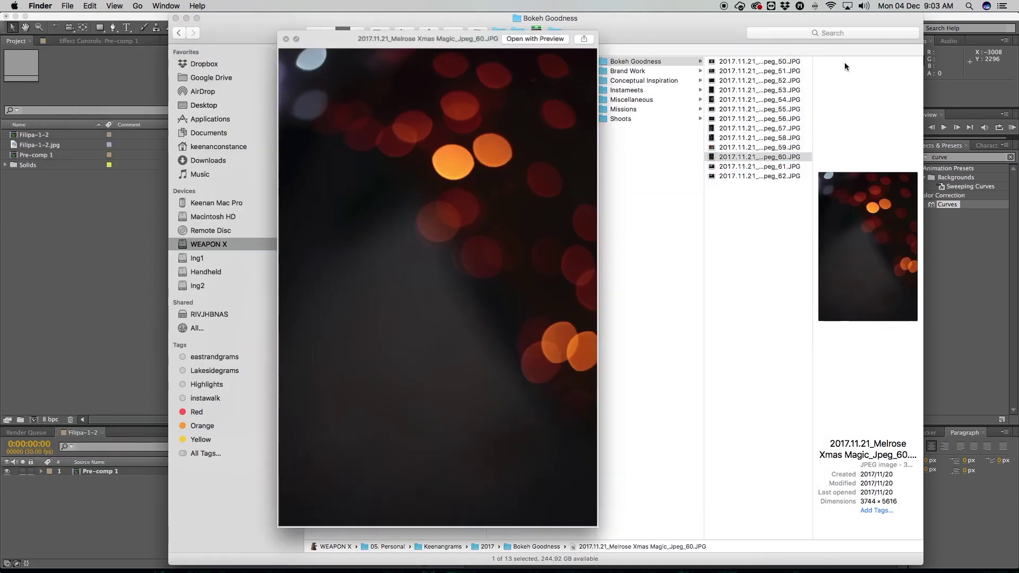
pyautogui.press('Down')
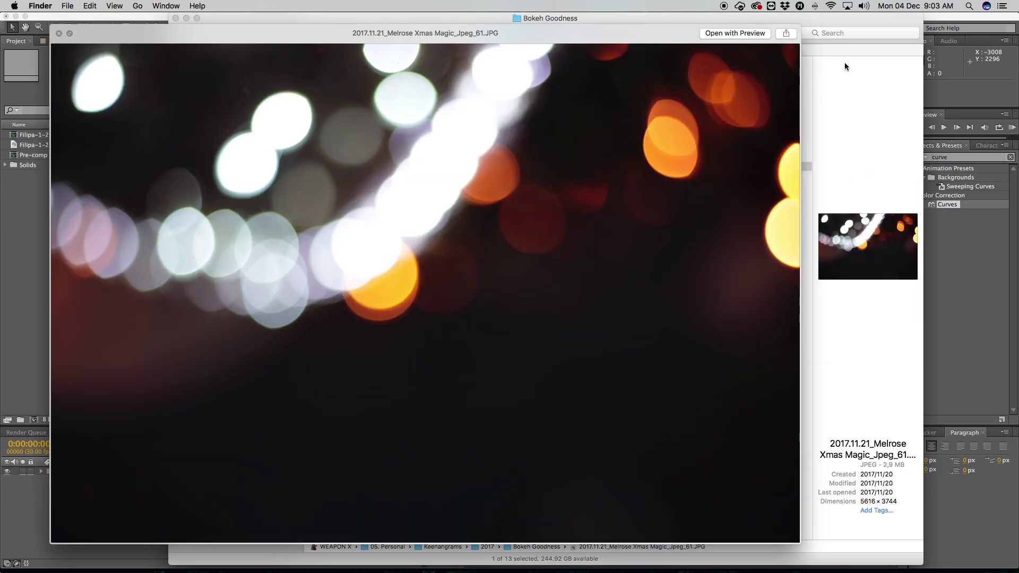
pyautogui.press('Down')
pyautogui.press('Up')
pyautogui.press('Up')
pyautogui.press('Up')
pyautogui.press('space')
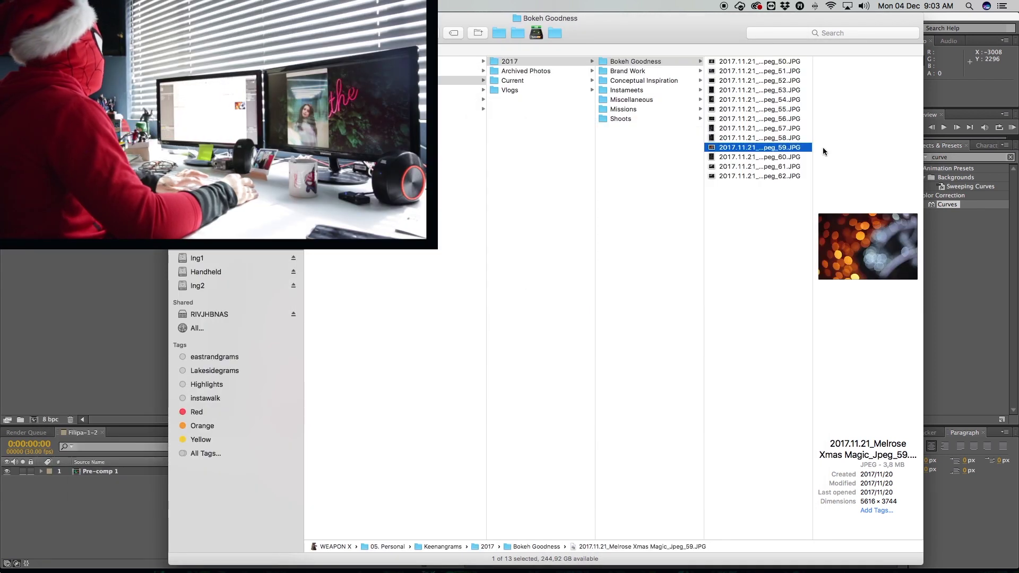
pyautogui.press('super+Tab')
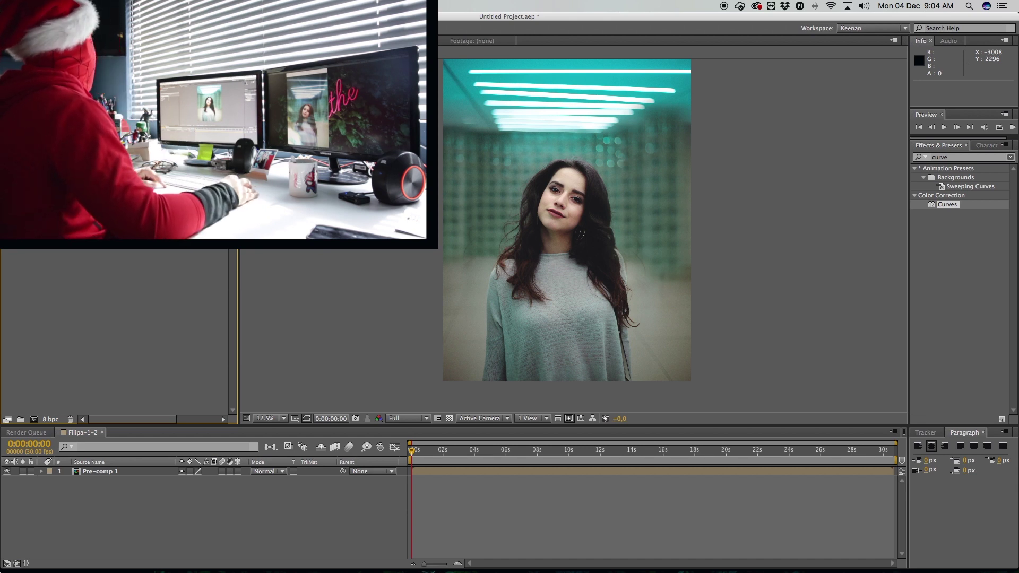
# Add the bokeh photo above Pre-comp 1, rotated 26°, scaled to 62%, moved down-left, blended with Add.
pyautogui.moveTo(63, 133); pyautogui.dragTo(120, 471)
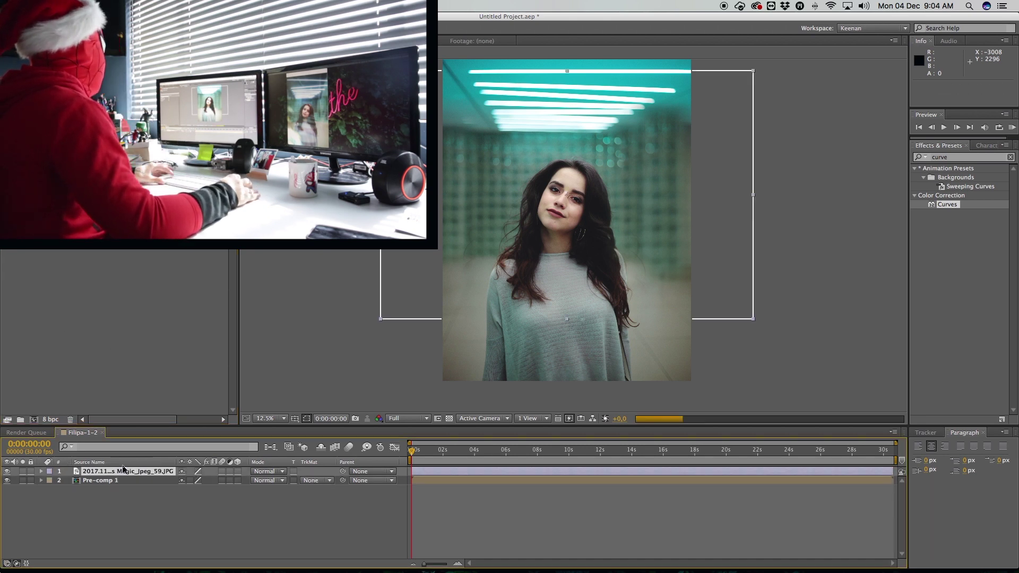
pyautogui.press('s')
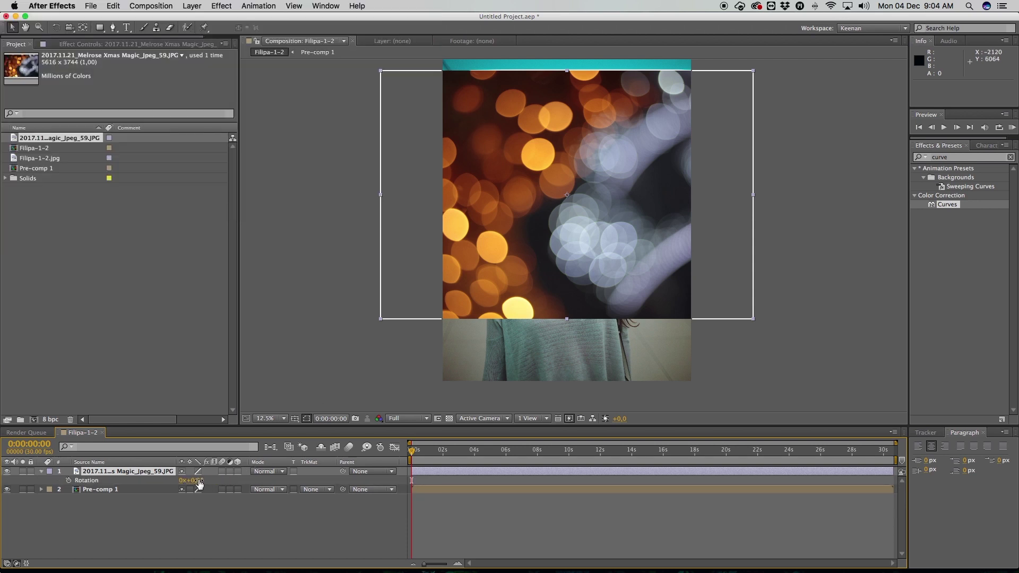
pyautogui.moveTo(199, 482); pyautogui.dragTo(213, 482)
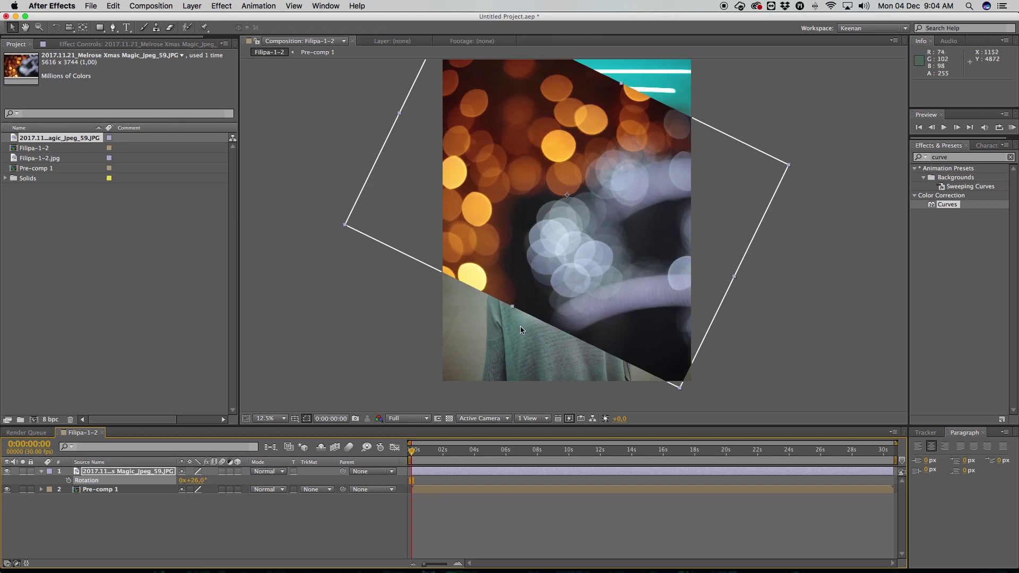
pyautogui.moveTo(570, 164); pyautogui.dragTo(520, 279)
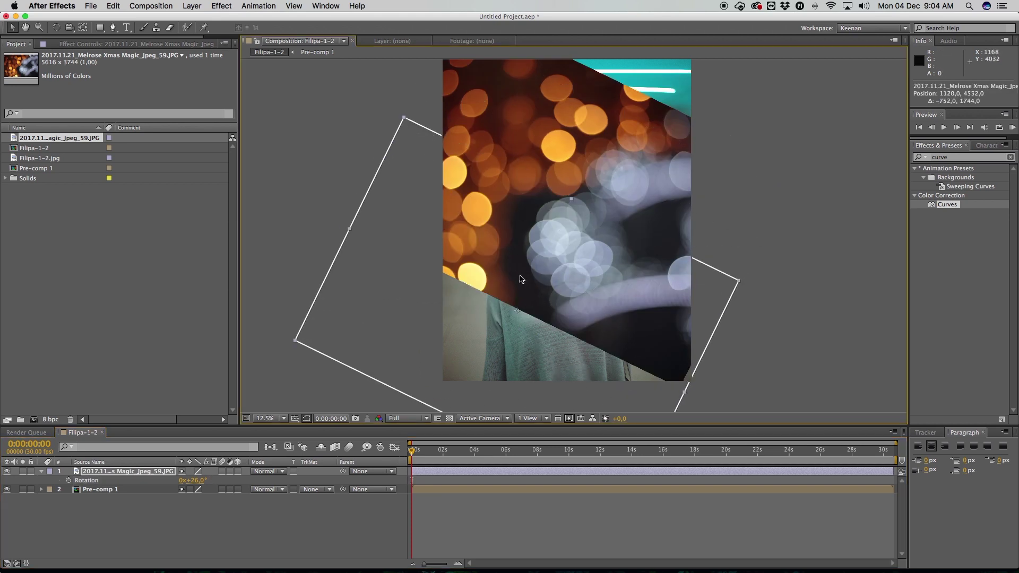
pyautogui.moveTo(191, 480); pyautogui.dragTo(172, 481)
pyautogui.moveTo(543, 350); pyautogui.dragTo(529, 370)
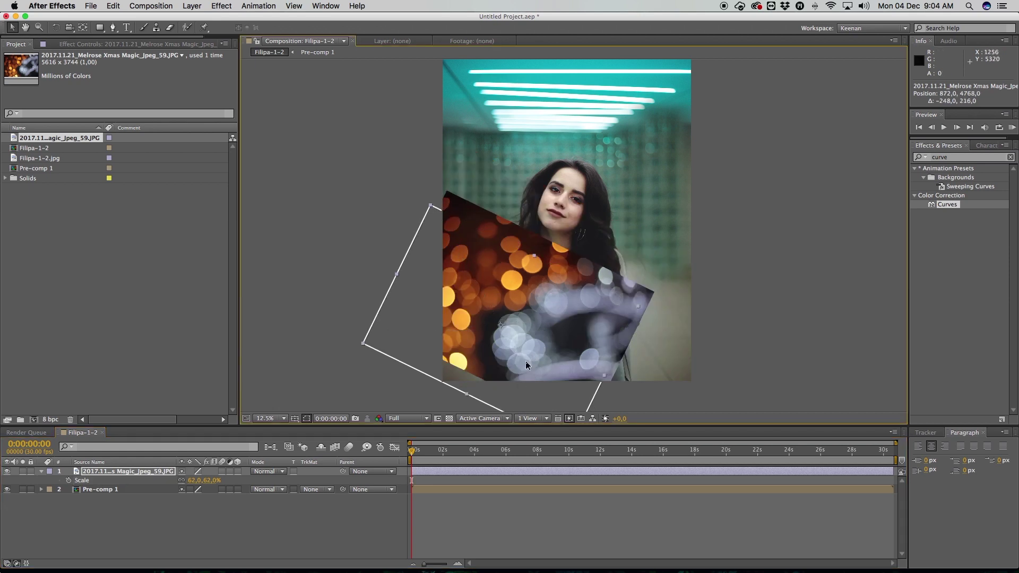
pyautogui.click(264, 471)
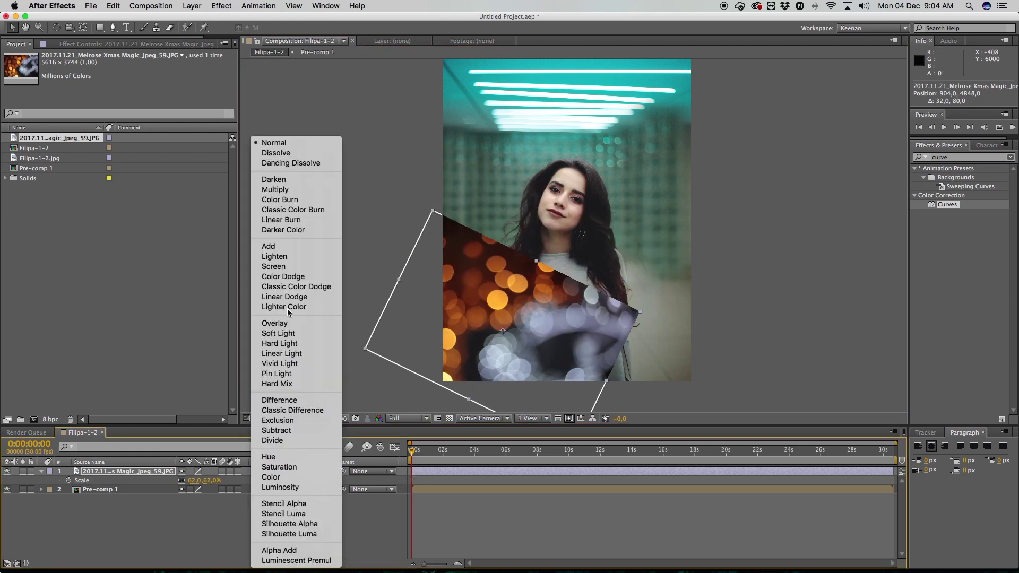
pyautogui.click(285, 249)
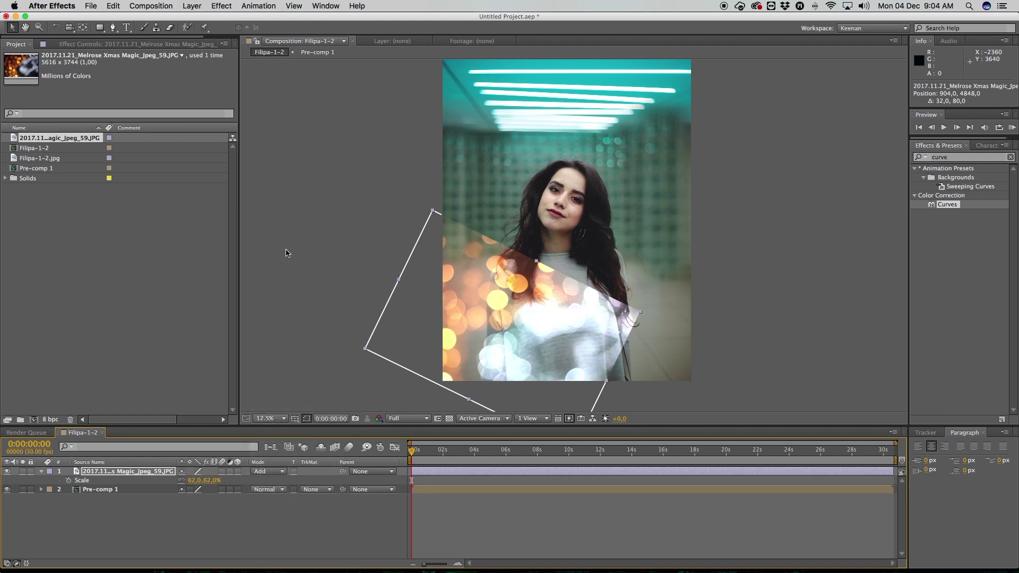
# Try Curves on the bokeh layer, remove it again, and clear the effects search.
pyautogui.click(923, 158)
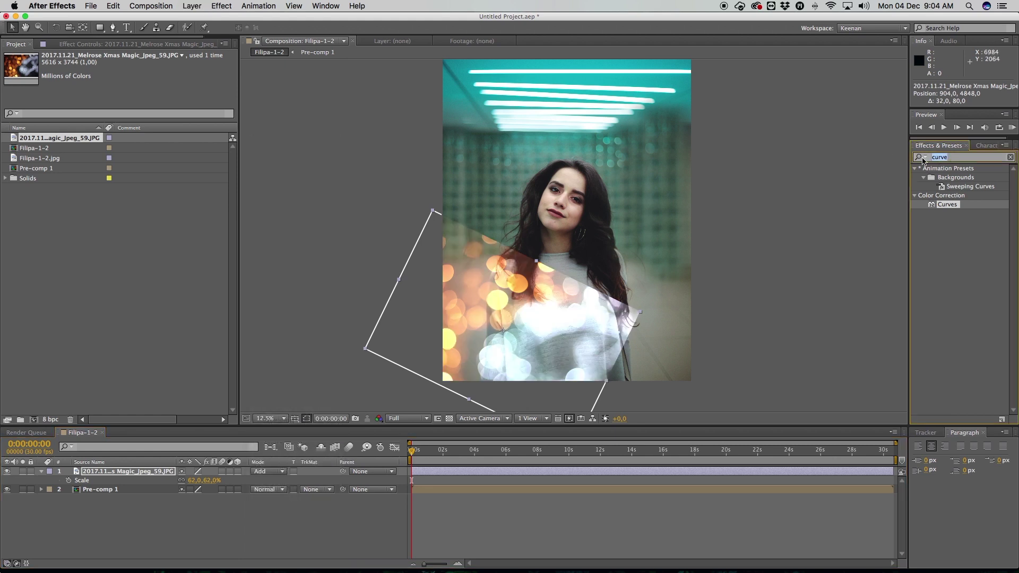
pyautogui.moveTo(947, 207); pyautogui.dragTo(123, 471)
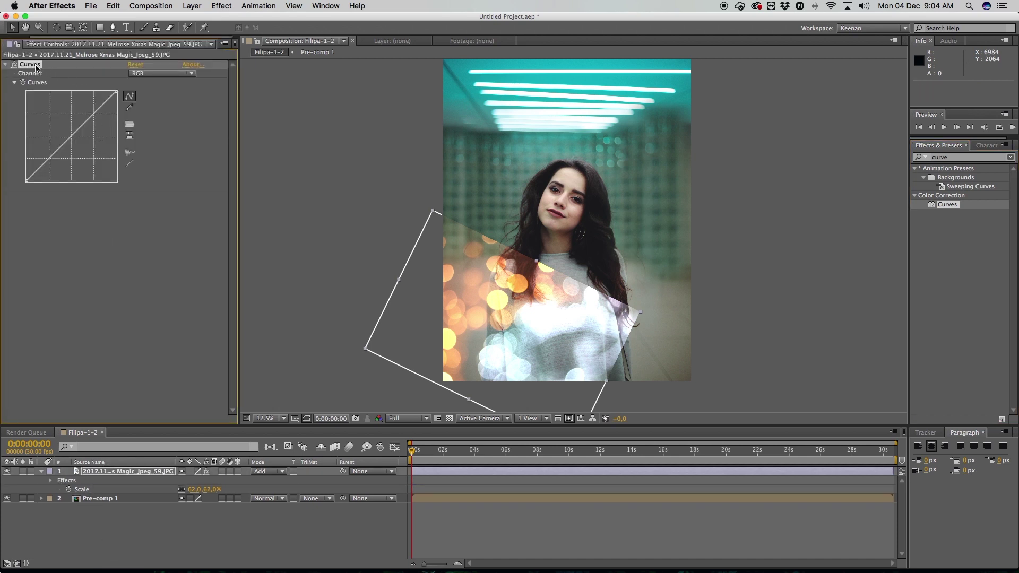
pyautogui.press('Delete')
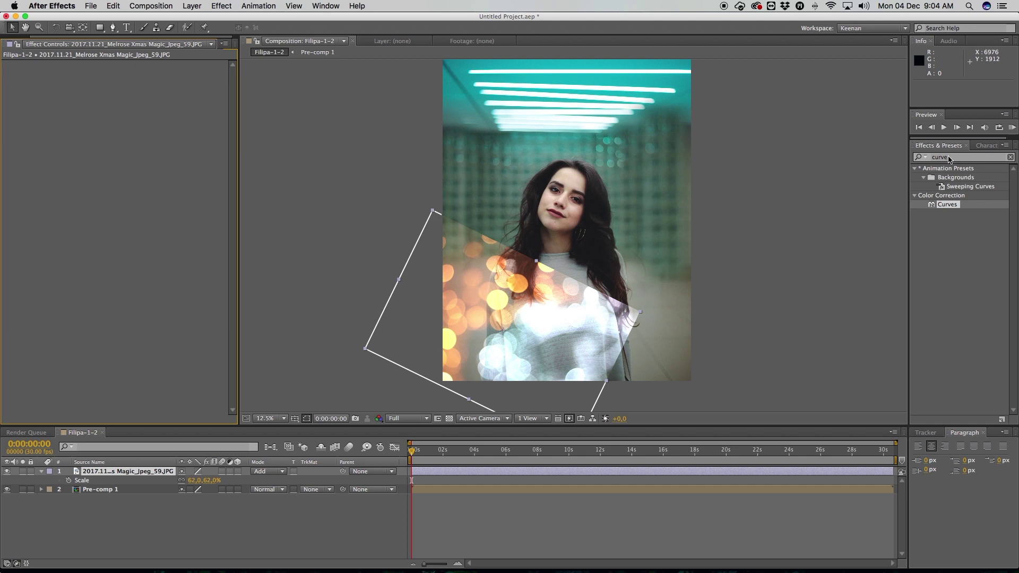
pyautogui.click(949, 158)
pyautogui.press('BackSpace')
# Apply Change to Color to the bokeh layer, targeting the hallway teal, with Normal blending.
pyautogui.write('af')
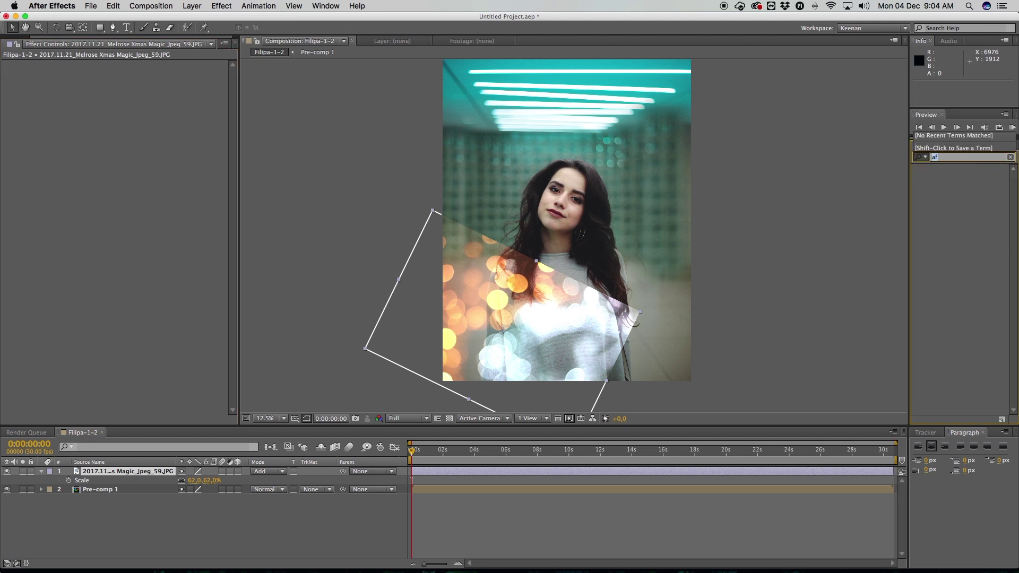
pyautogui.write('change')
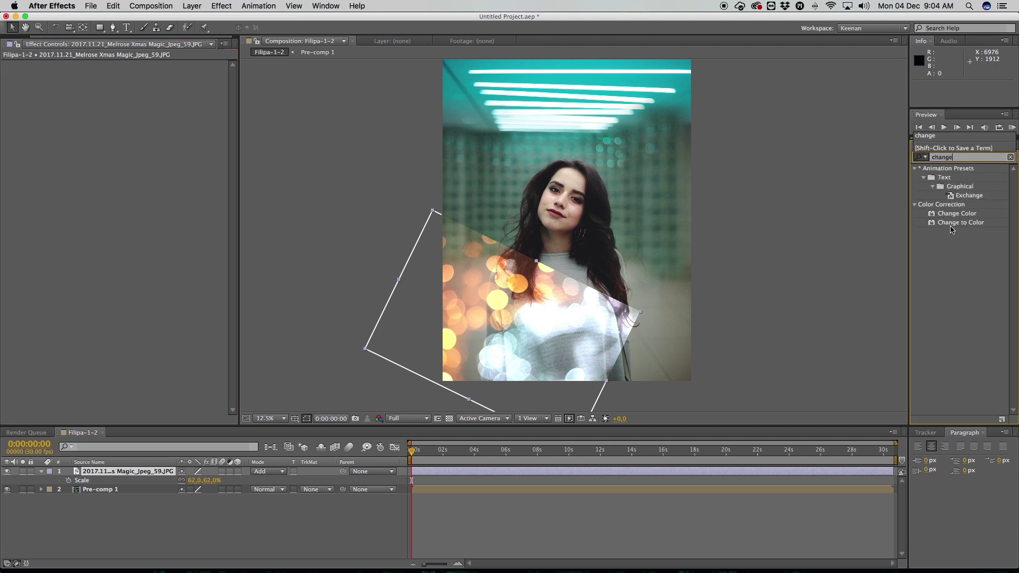
pyautogui.moveTo(950, 223); pyautogui.dragTo(126, 473)
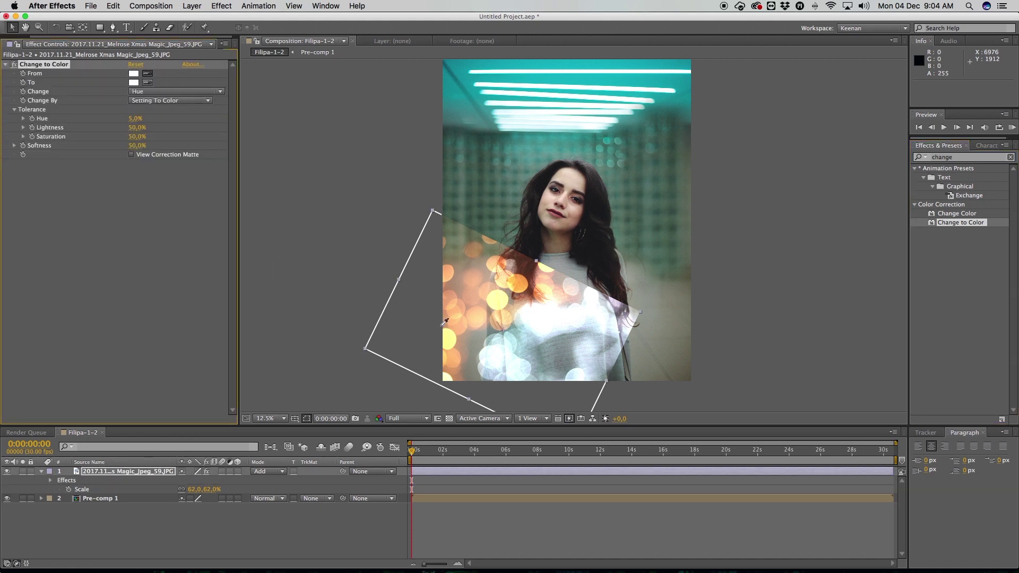
pyautogui.click(493, 300)
pyautogui.click(454, 88)
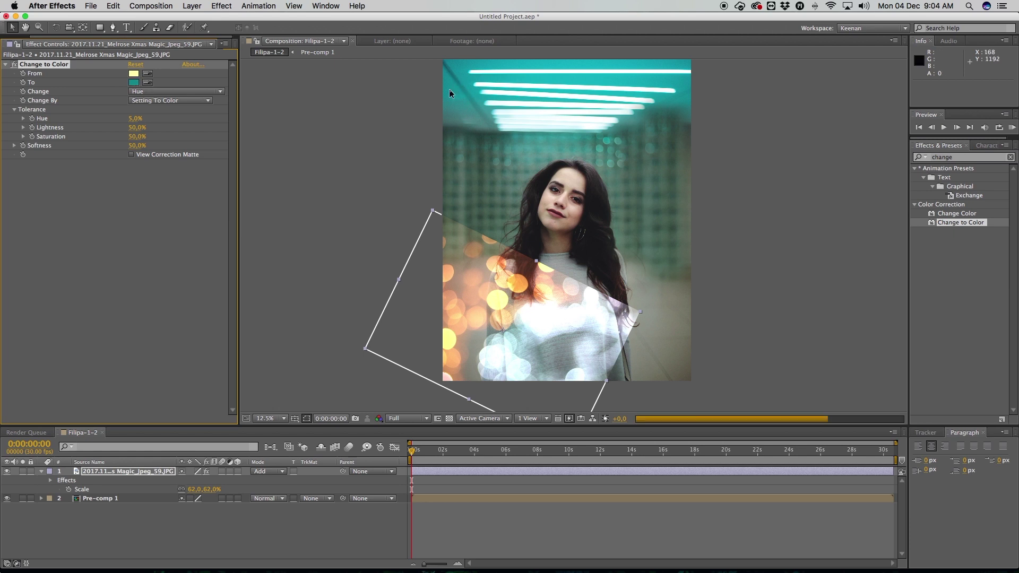
pyautogui.click(263, 471)
pyautogui.click(299, 144)
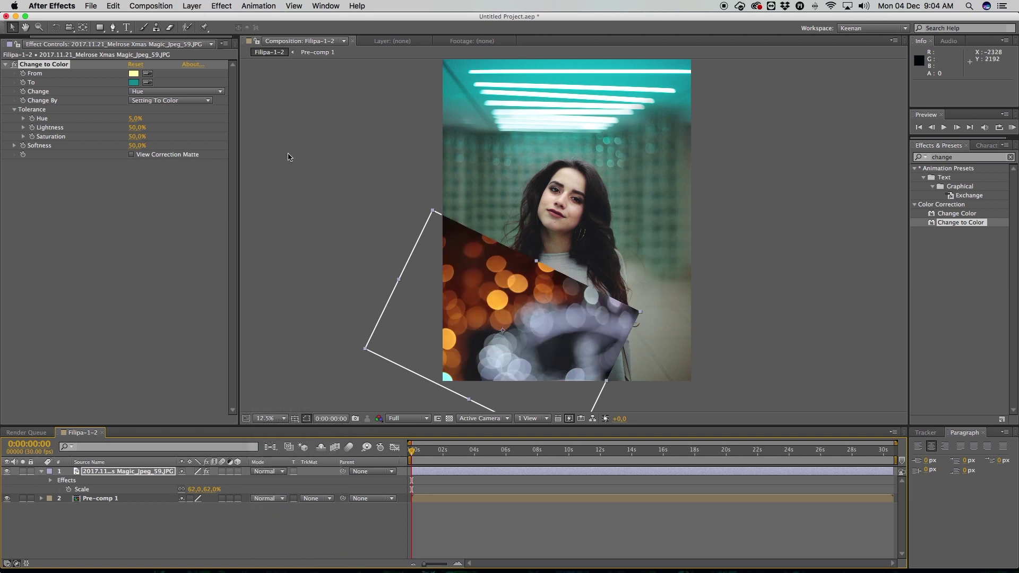
# Resample the orange bokeh as the From colour, widen Hue tolerance to 24%, and use Linear Burn.
pyautogui.click(142, 191)
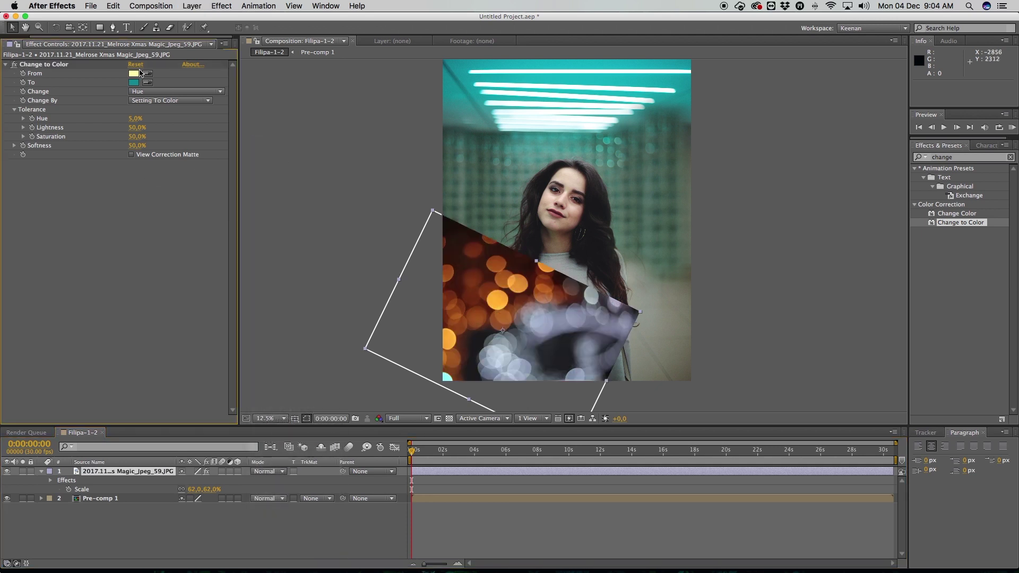
pyautogui.click(505, 308)
pyautogui.click(83, 175)
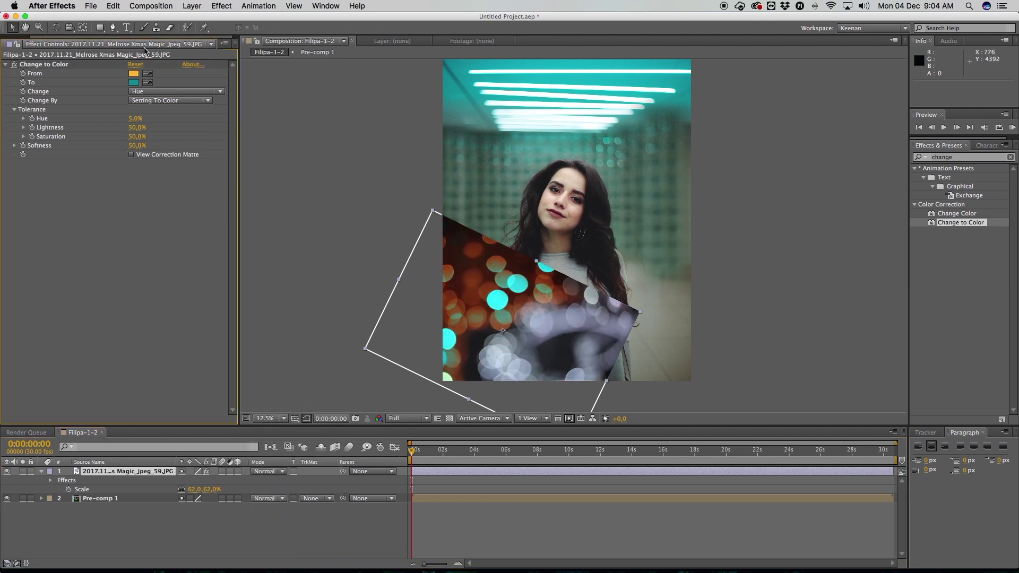
pyautogui.moveTo(139, 119)
pyautogui.mouseDown()
pyautogui.moveTo(159, 119)
pyautogui.moveTo(146, 119)
pyautogui.mouseUp()
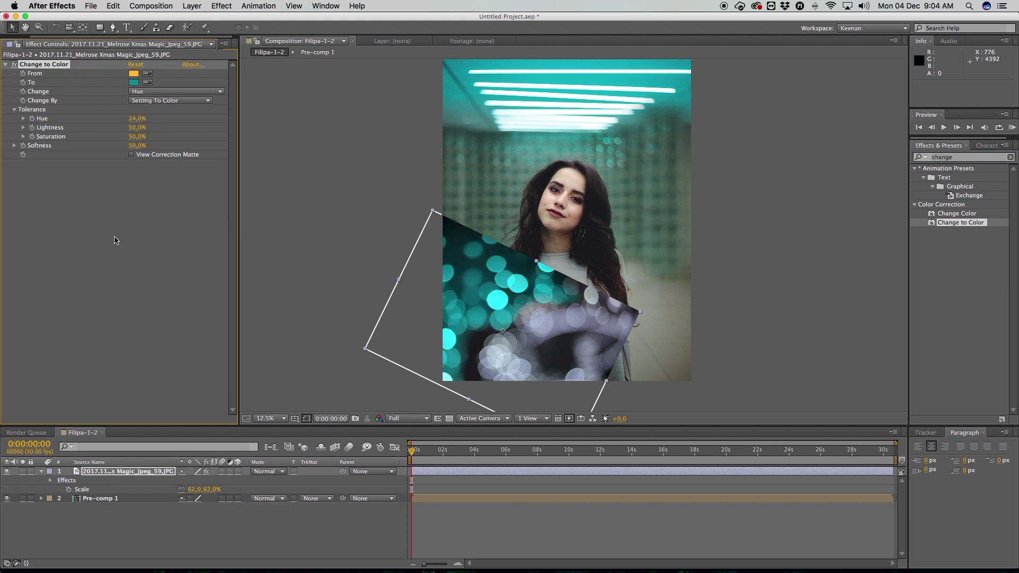
pyautogui.hotkey('shift', '=')
pyautogui.hotkey('shift', '=')
pyautogui.hotkey('shift', '=')
pyautogui.hotkey('shift', '=')
pyautogui.hotkey('shift', '=')
pyautogui.hotkey('shift', '=')
pyautogui.hotkey('shift', '=')
# Compare Multiply and Overlay blending on the bokeh layer, settling on Add.
pyautogui.click(272, 472)
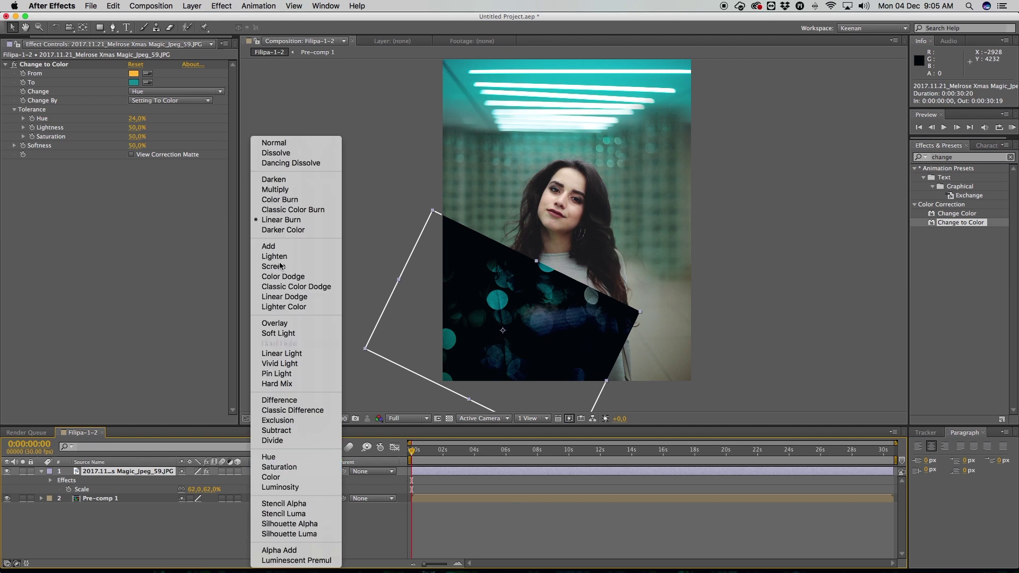
pyautogui.click(287, 190)
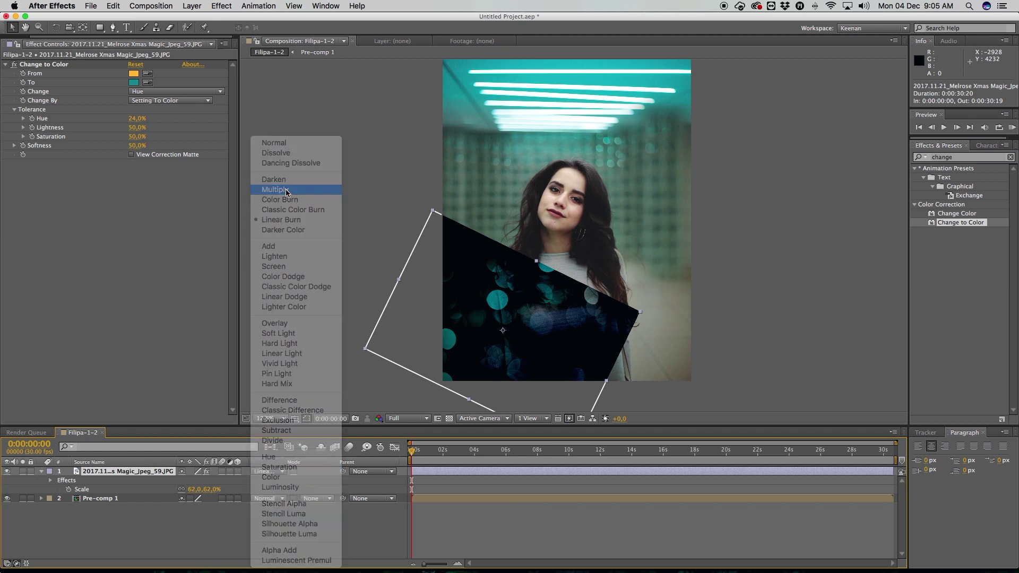
pyautogui.click(262, 471)
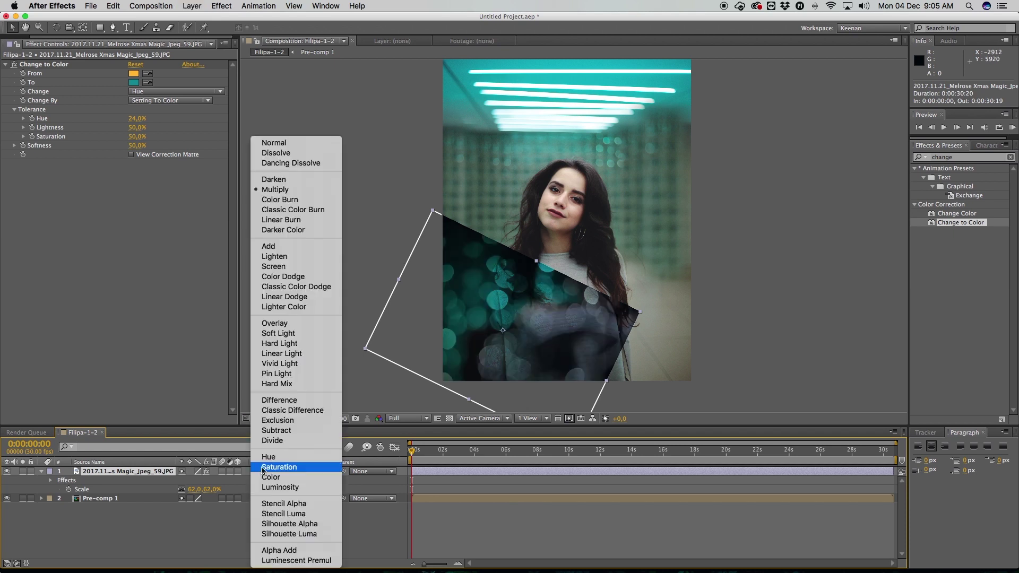
pyautogui.click(271, 326)
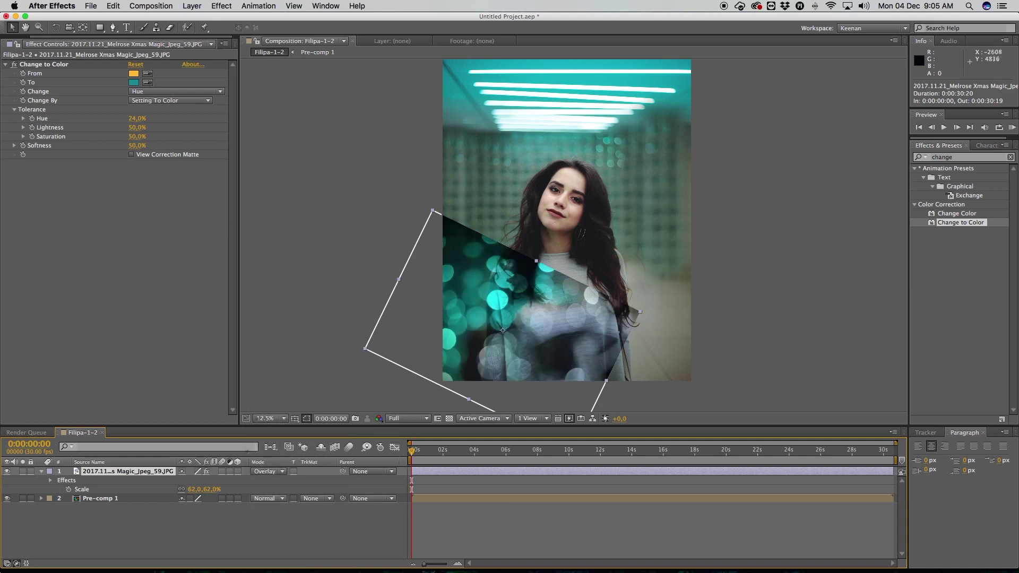
pyautogui.click(258, 470)
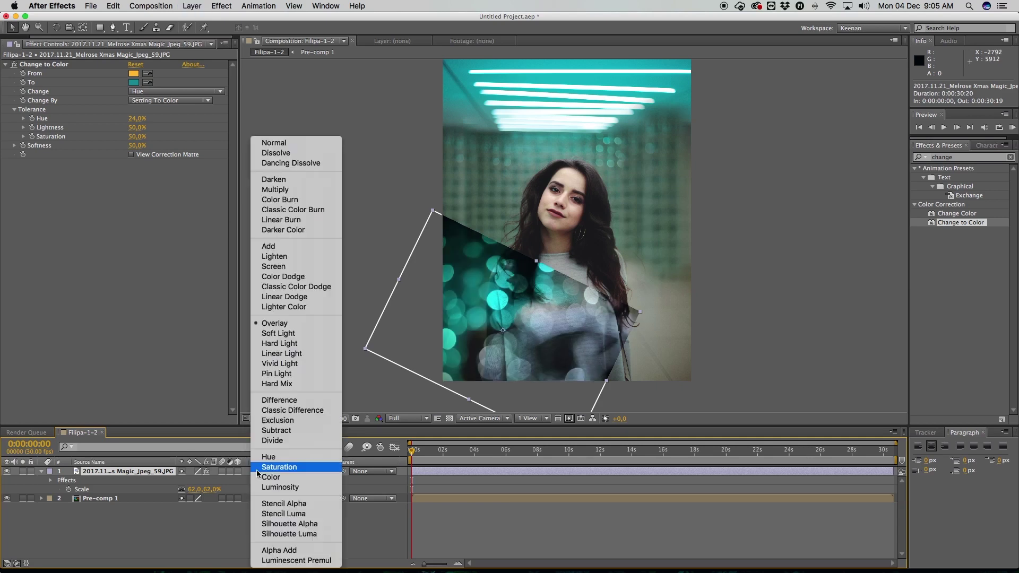
pyautogui.click(285, 248)
# Scale the bokeh layer to 79%, rotate it to 32°, and reposition it over the lower left.
pyautogui.press('s')
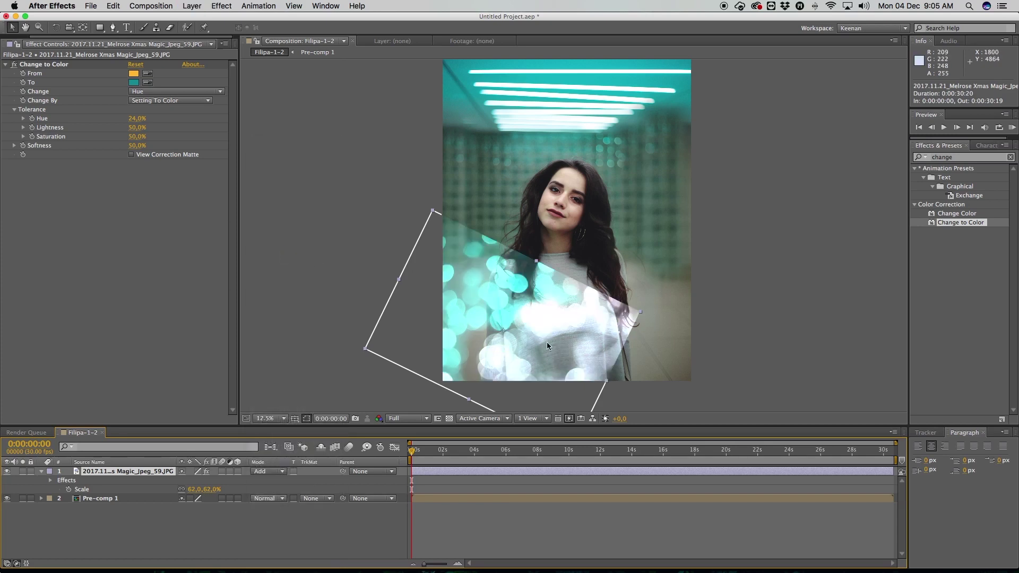
pyautogui.moveTo(546, 341); pyautogui.dragTo(503, 386)
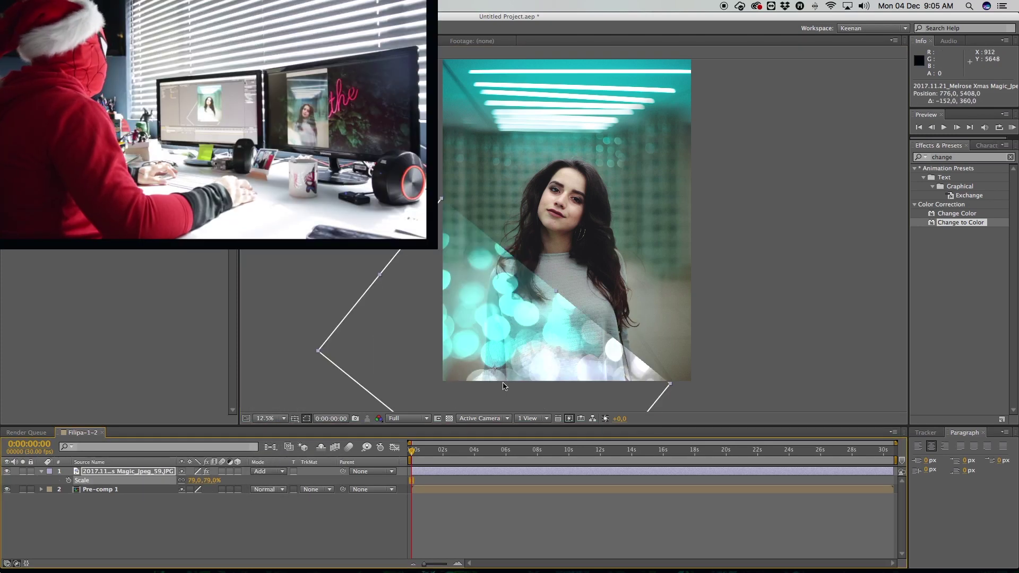
pyautogui.press('r')
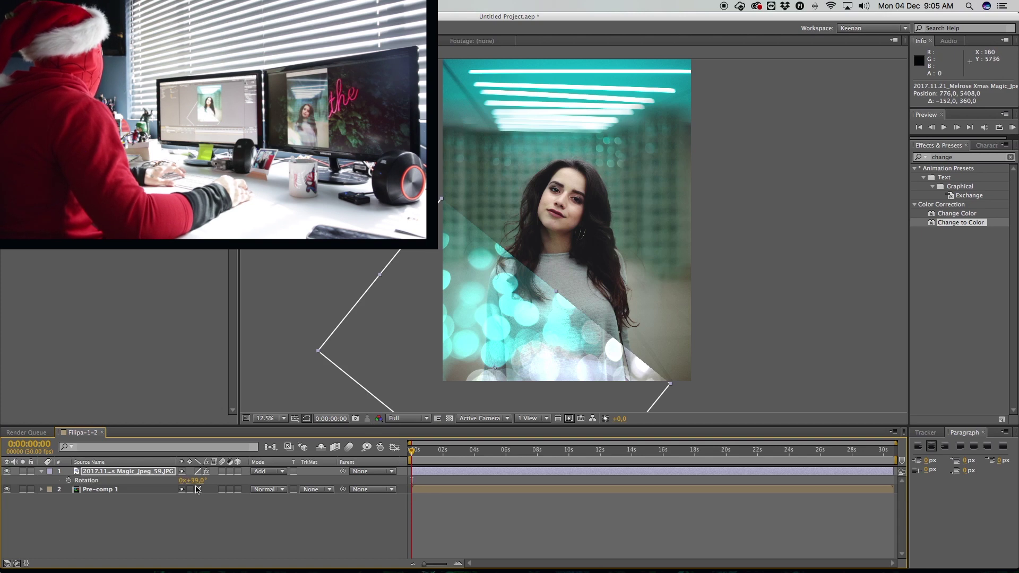
pyautogui.moveTo(195, 481); pyautogui.dragTo(192, 480)
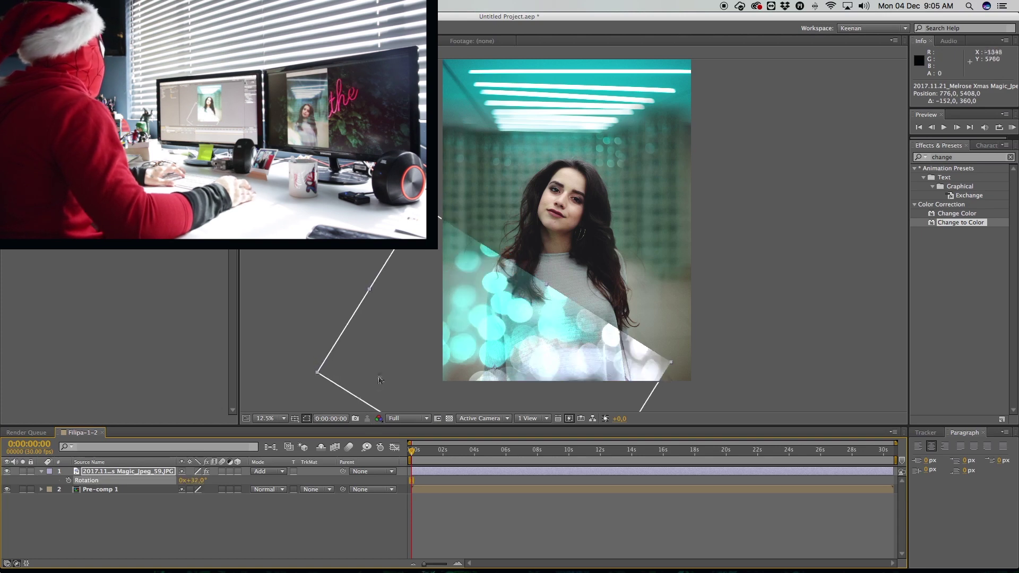
pyautogui.moveTo(539, 337); pyautogui.dragTo(564, 348)
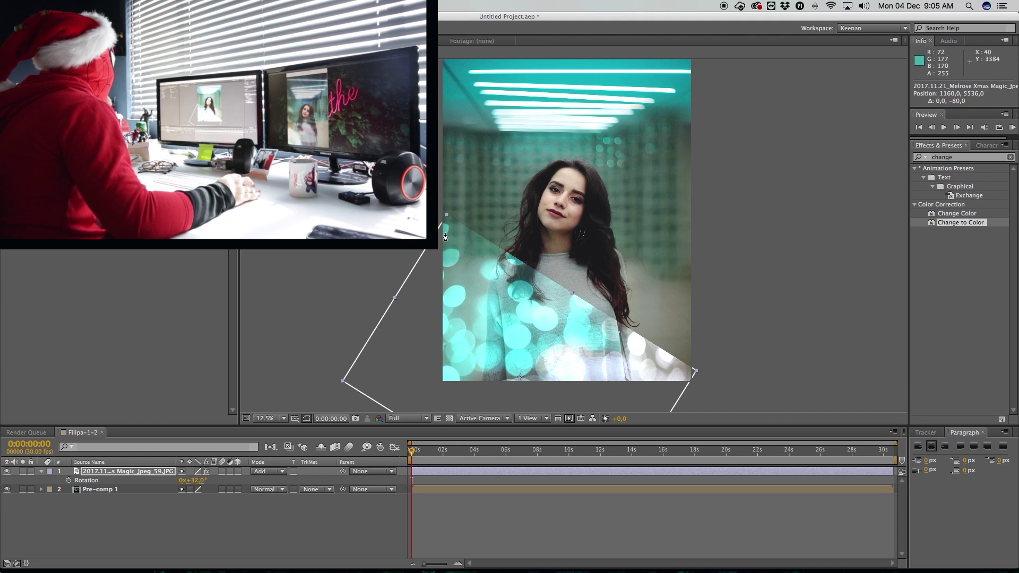
# Draw a freehand Mask 1 around the lower-left of the bokeh layer, then compare against the reference image.
pyautogui.click(662, 400)
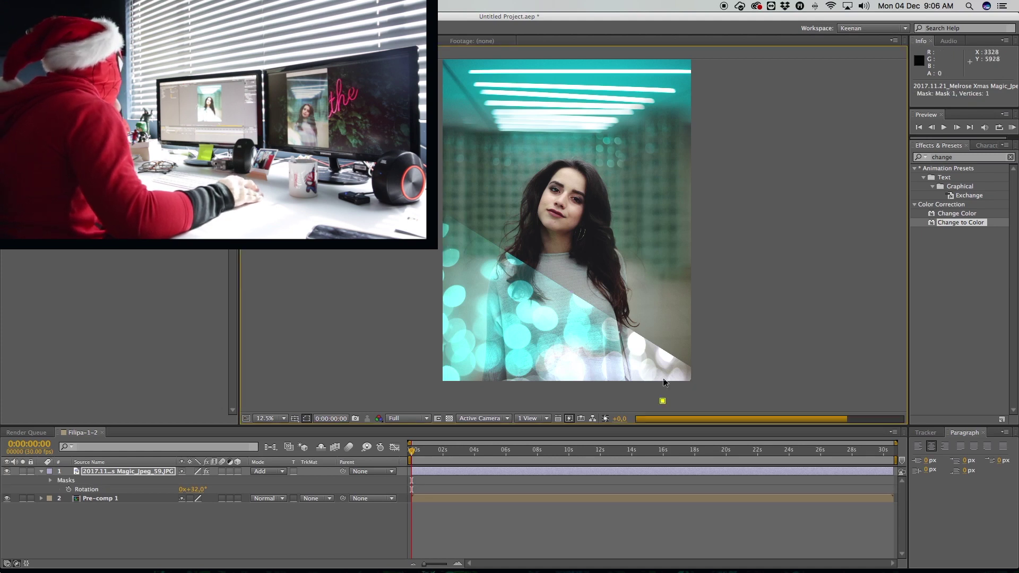
pyautogui.click(663, 371)
pyautogui.click(639, 350)
pyautogui.click(604, 329)
pyautogui.click(542, 298)
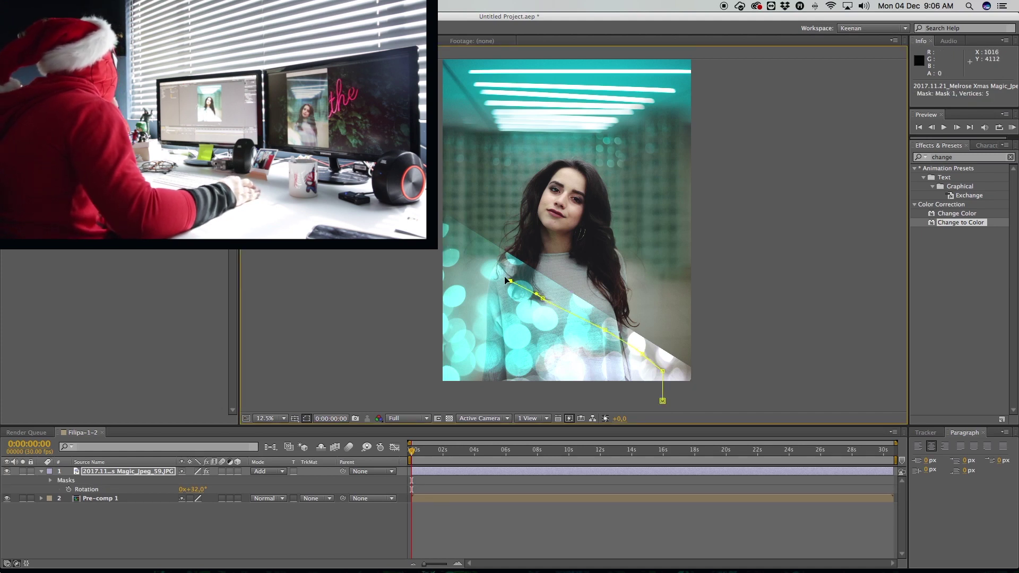
pyautogui.click(509, 281)
pyautogui.click(494, 259)
pyautogui.click(473, 244)
pyautogui.click(446, 226)
pyautogui.moveTo(443, 229); pyautogui.dragTo(382, 428)
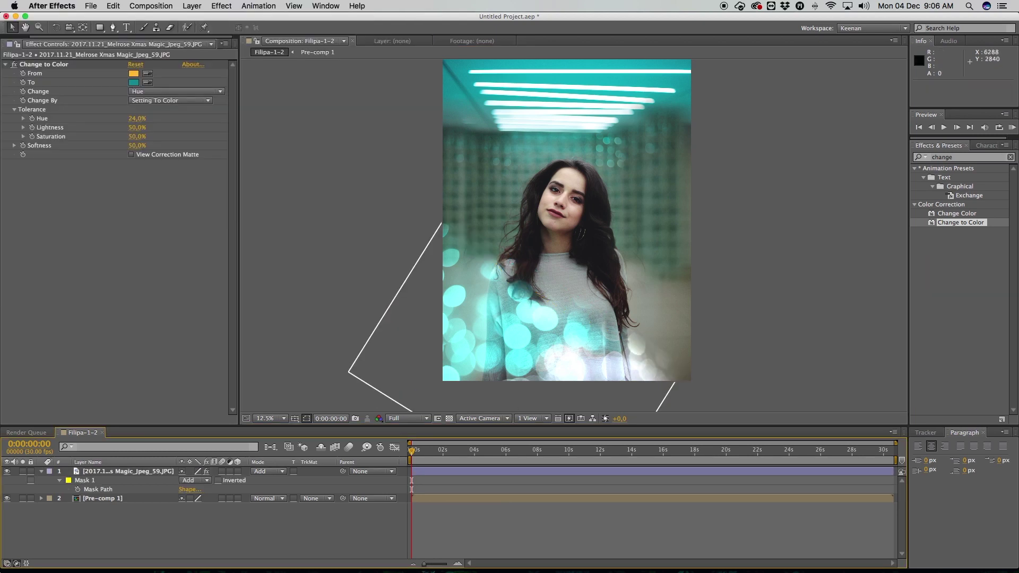
pyautogui.press('super+Tab')
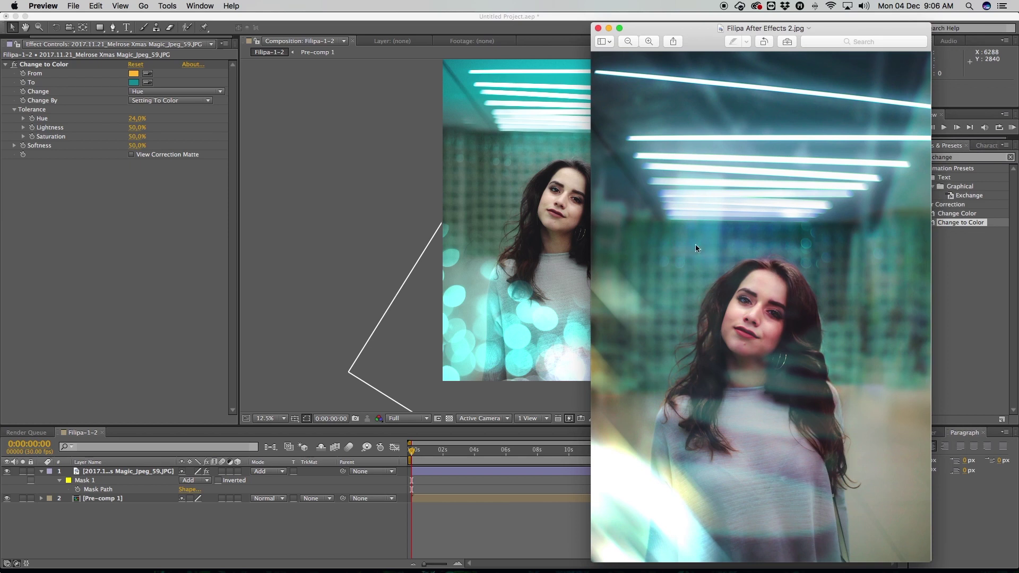
pyautogui.press('super+w')
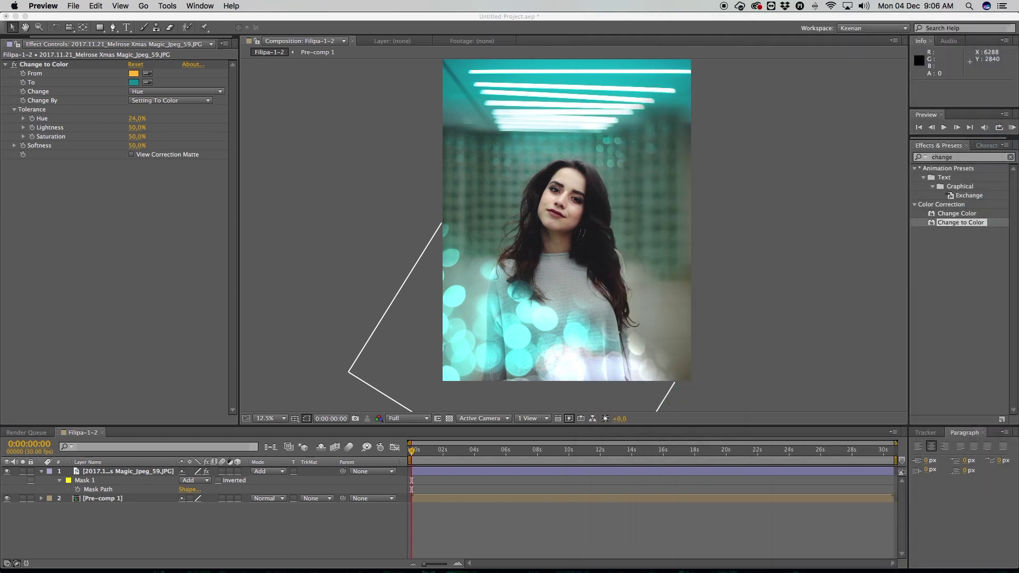
# Apply Directional Blur to the bokeh layer at 90° and lengthen its Blur Length to about 436.
pyautogui.click(974, 157)
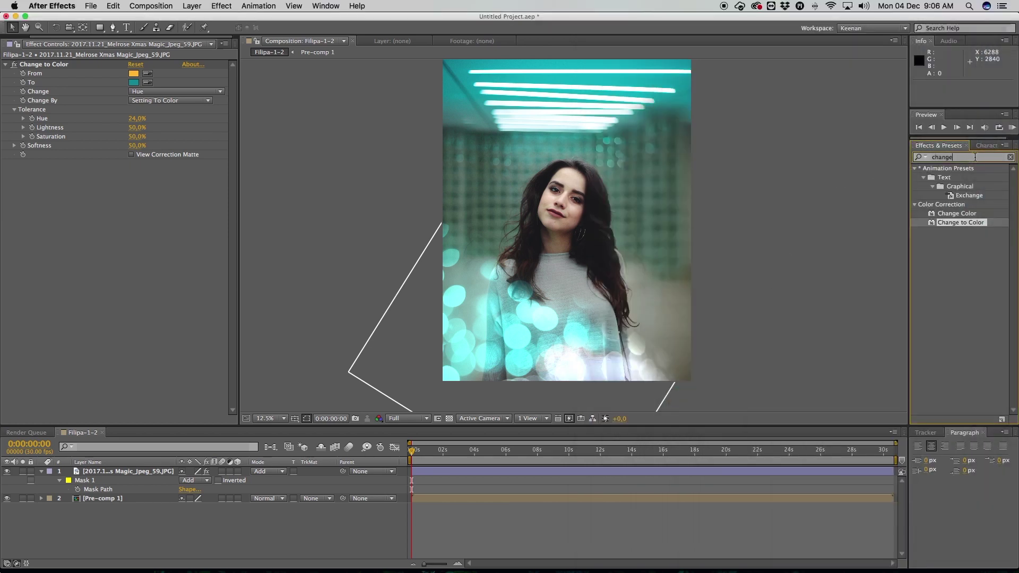
pyautogui.write('direction')
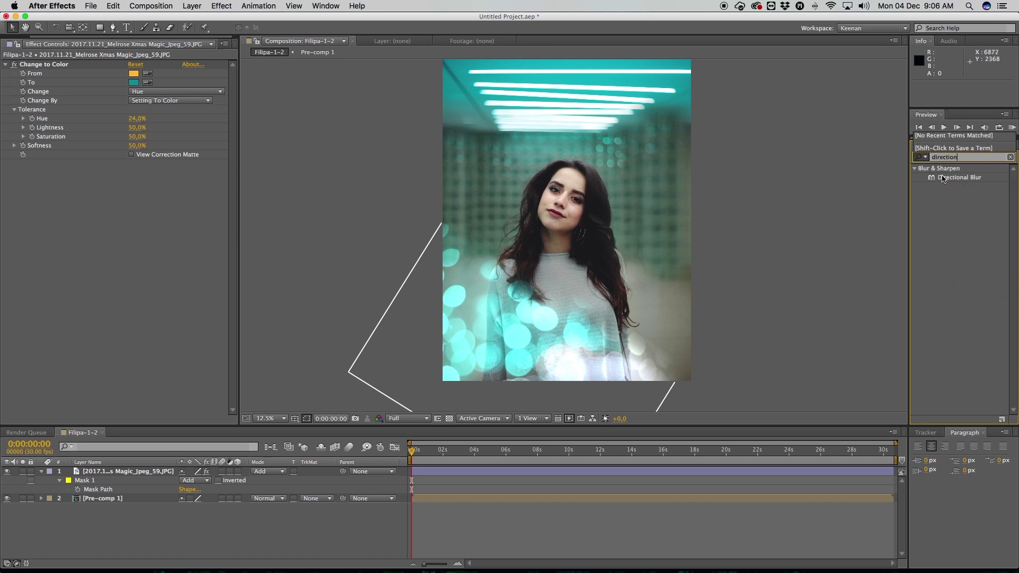
pyautogui.moveTo(942, 179); pyautogui.dragTo(122, 471)
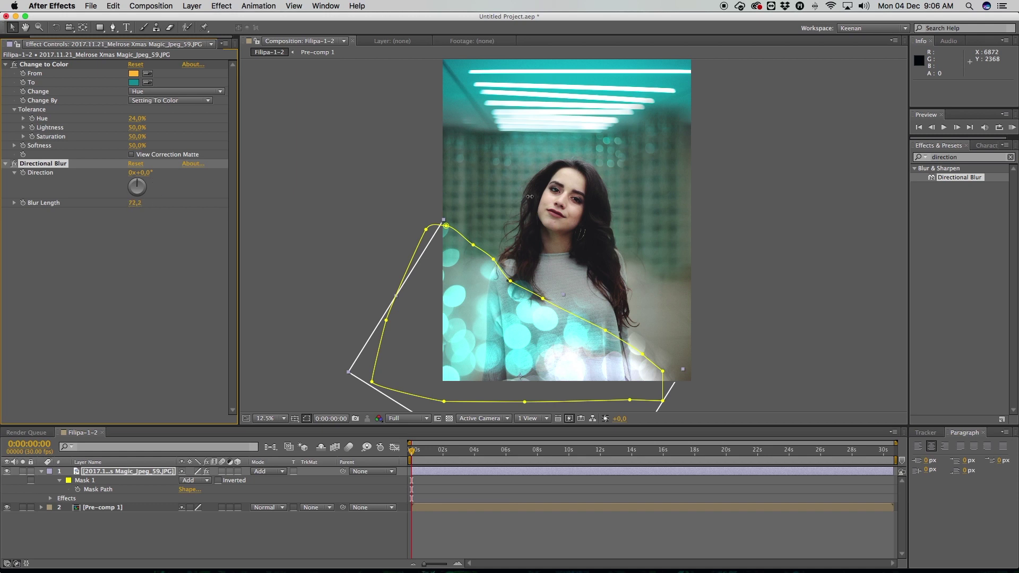
pyautogui.moveTo(136, 203); pyautogui.dragTo(2, 211)
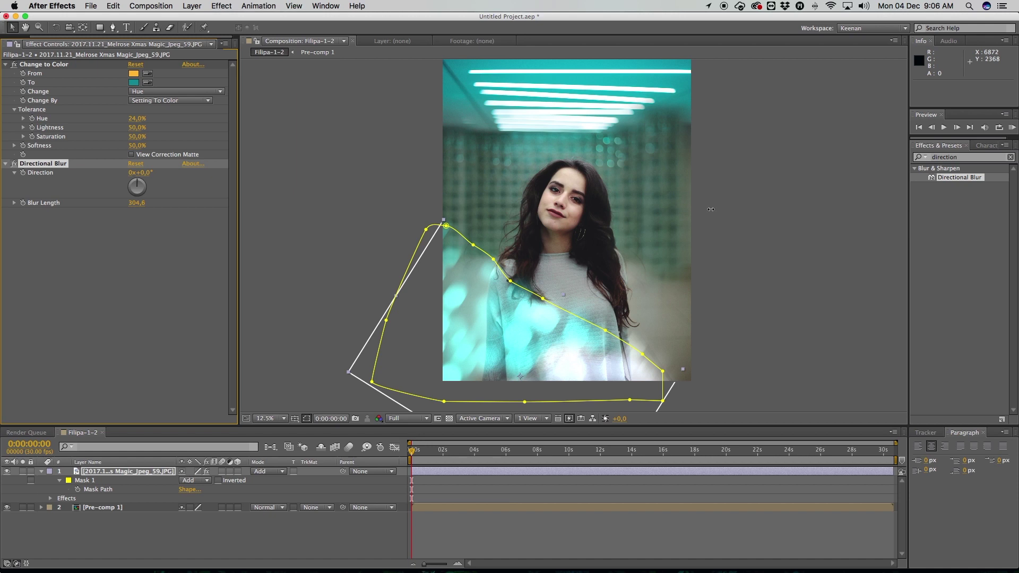
pyautogui.moveTo(710, 209); pyautogui.dragTo(244, 185)
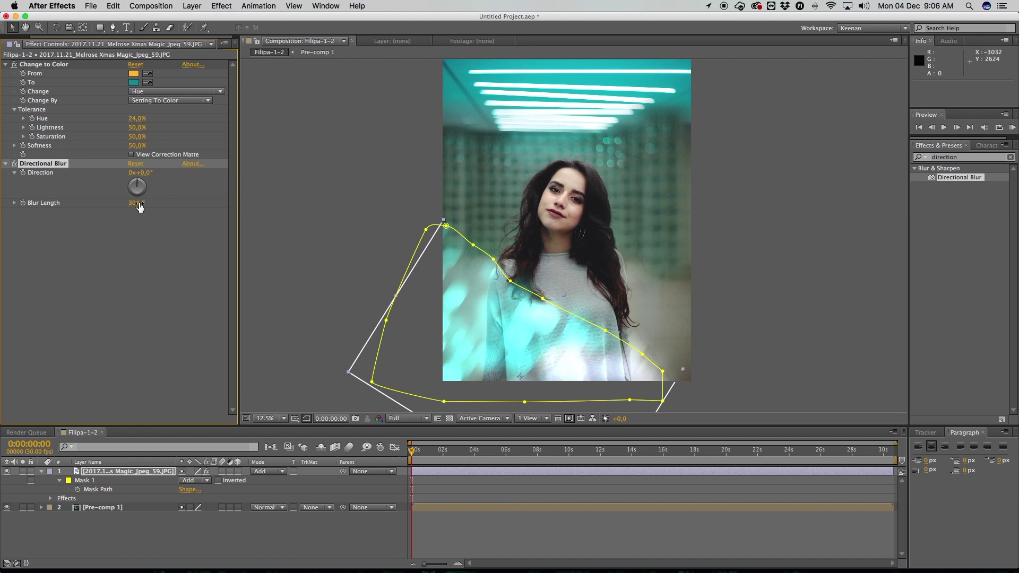
pyautogui.moveTo(520, 188); pyautogui.dragTo(584, 198)
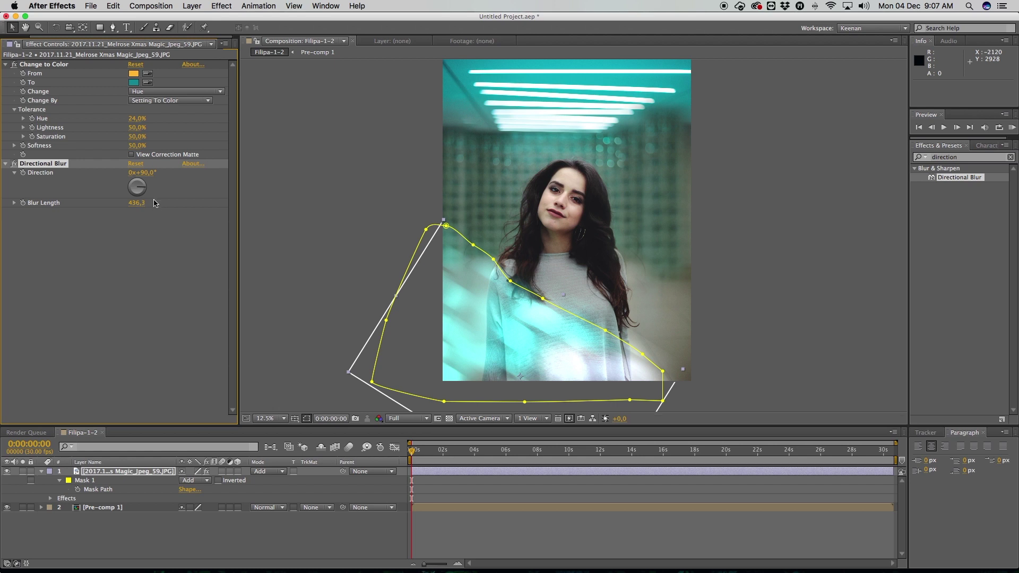
# Duplicate the blurred bokeh layer, scale the copy to 72% and move it across the portrait.
pyautogui.click(794, 203)
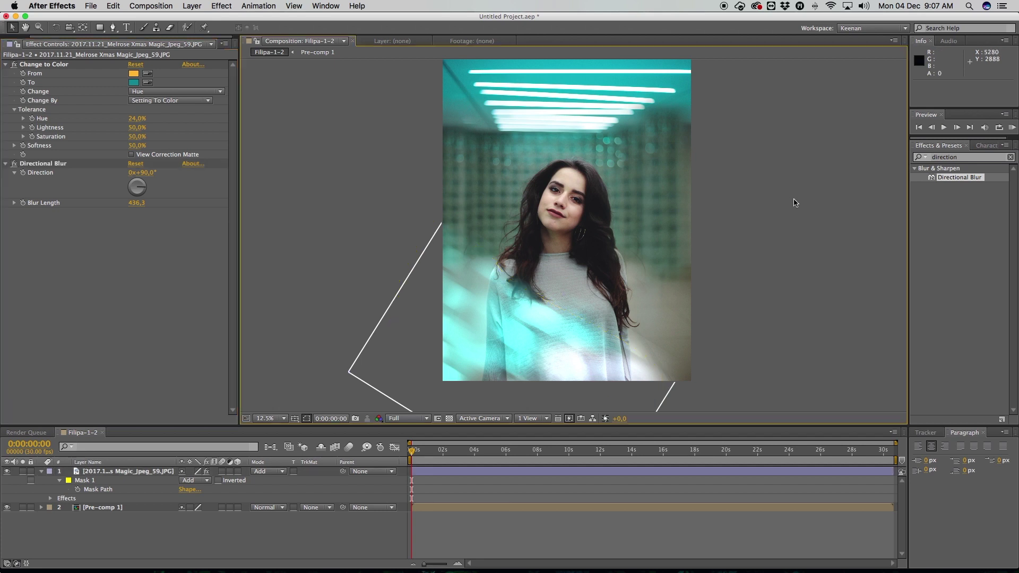
pyautogui.click(136, 474)
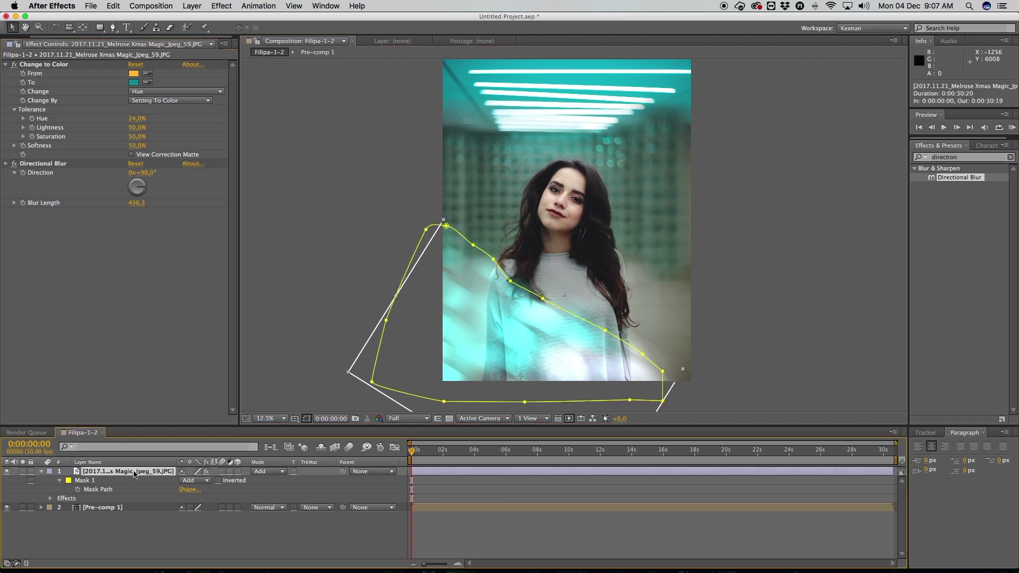
pyautogui.hotkey('ctrl', 'd')
pyautogui.press('s')
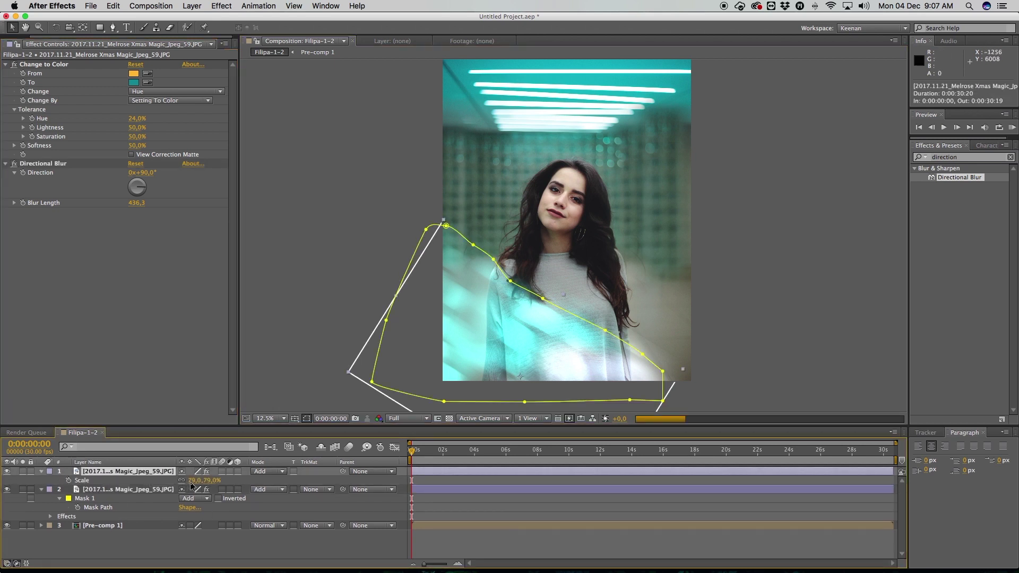
pyautogui.moveTo(196, 482); pyautogui.dragTo(163, 474)
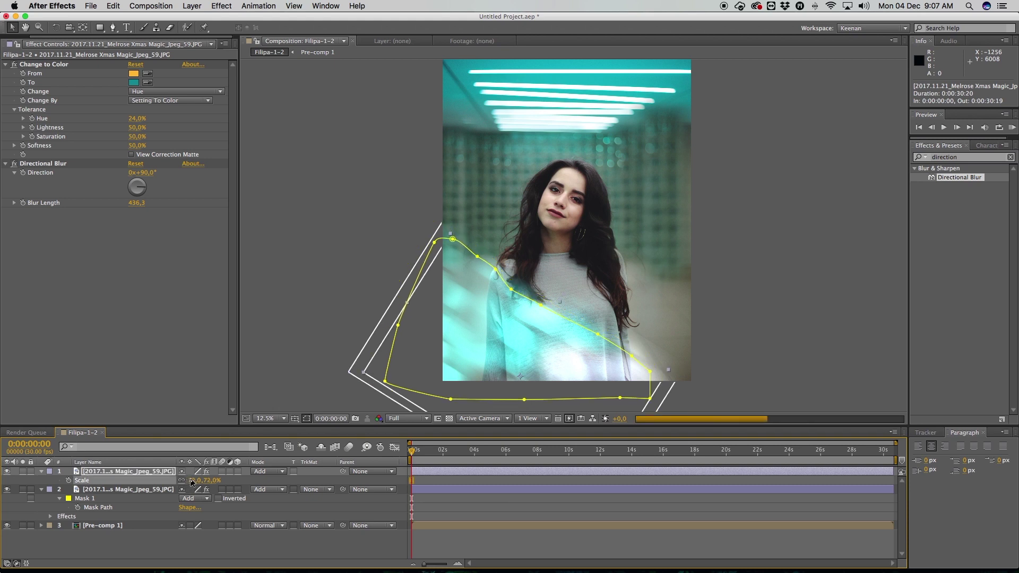
pyautogui.moveTo(541, 352); pyautogui.dragTo(524, 307)
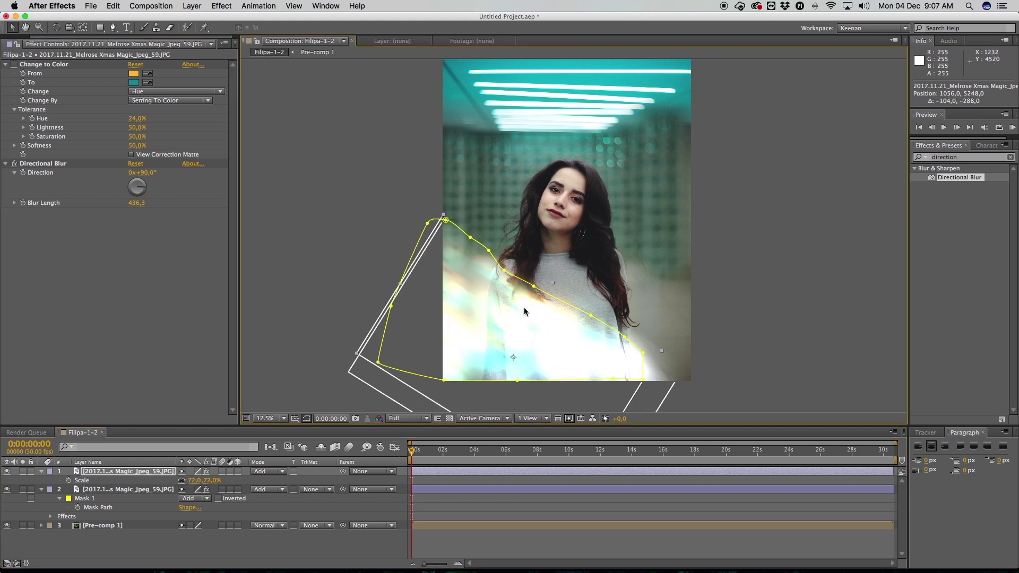
# Rotate the bokeh copy a few degrees and bring up the other bokeh layer's Opacity.
pyautogui.press('r')
pyautogui.moveTo(122, 483); pyautogui.dragTo(106, 482)
pyautogui.click(25, 492)
pyautogui.press('t')
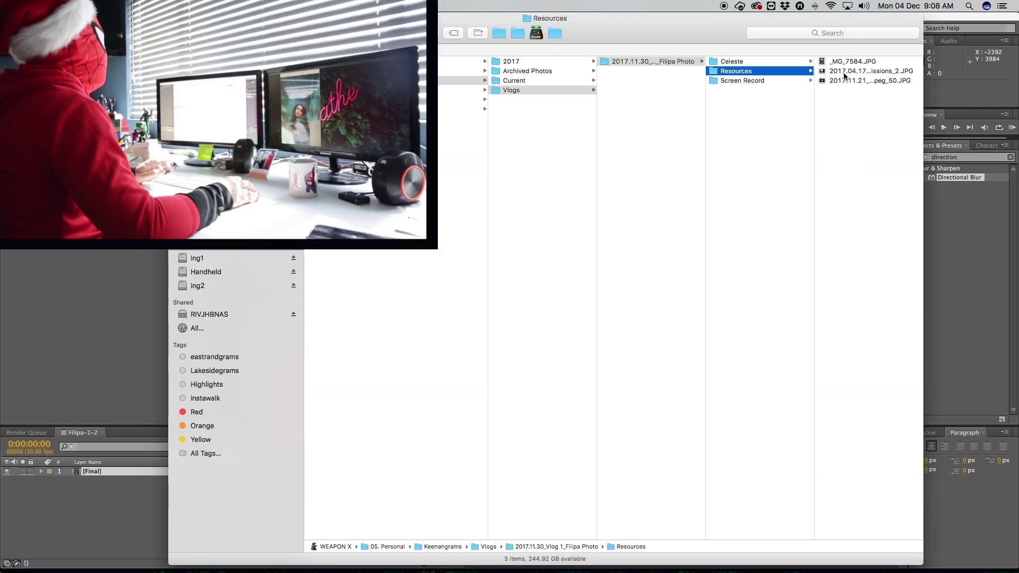
# Preview the Resources photos and import 2017.04.17_Braam Missions_2.JPG into the Project panel.
pyautogui.click(857, 62)
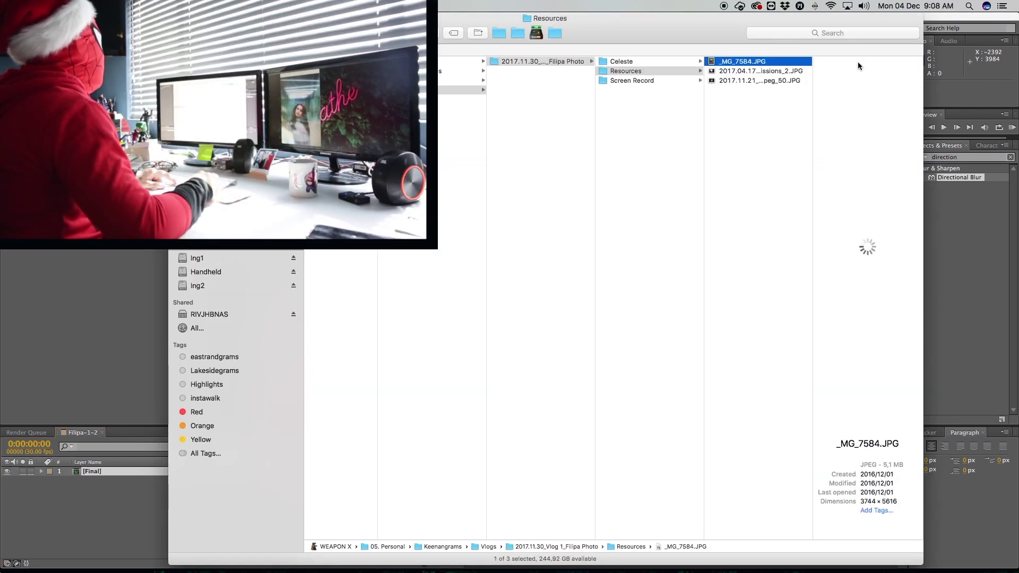
pyautogui.press('space')
pyautogui.press('Down')
pyautogui.press('Down')
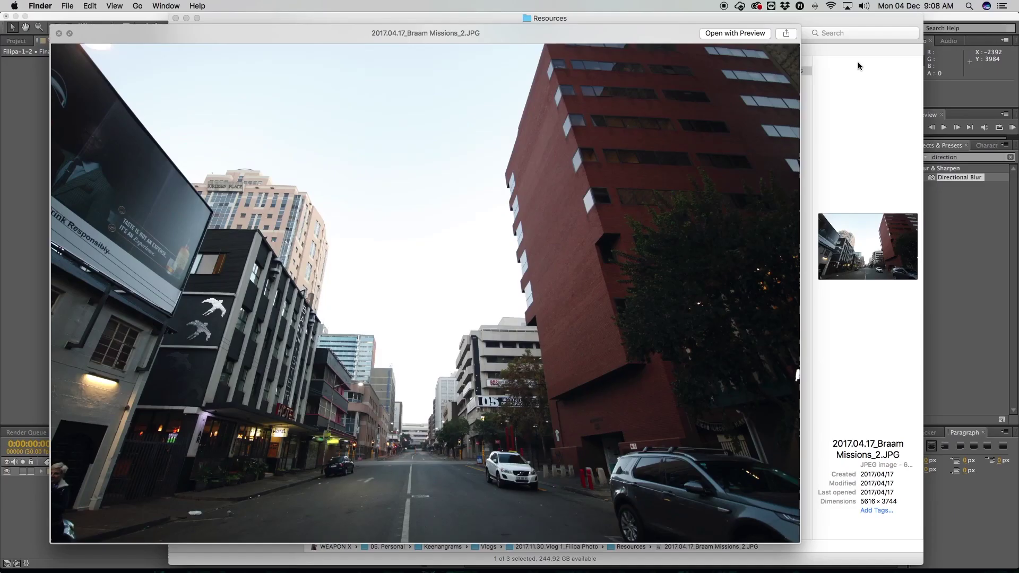
pyautogui.press('space')
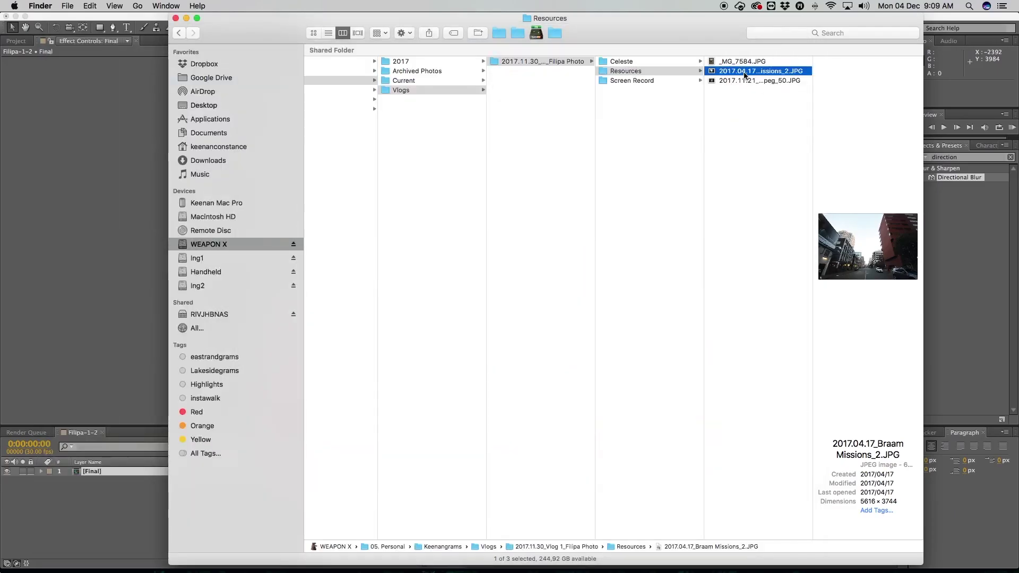
pyautogui.press('space')
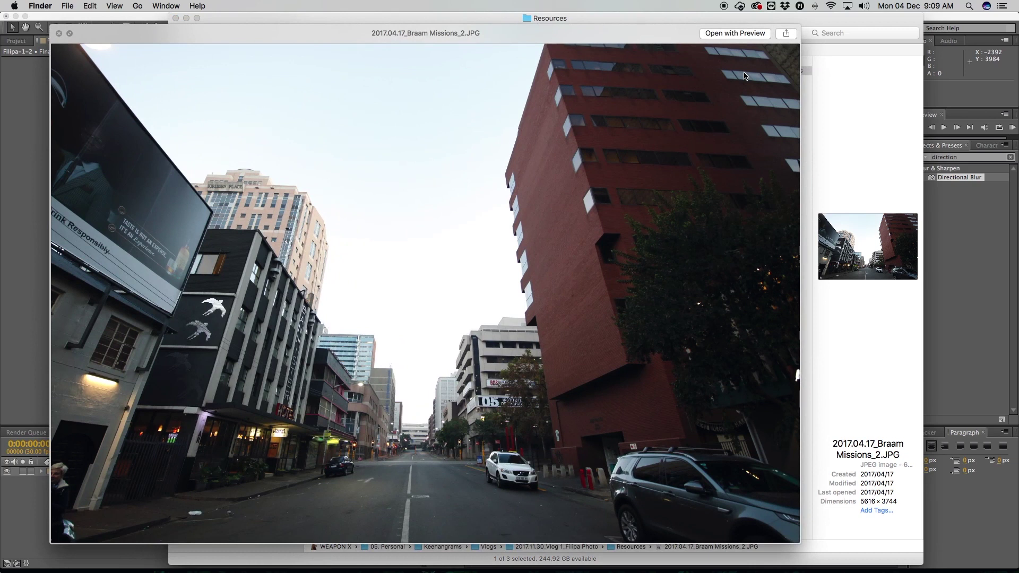
pyautogui.press('space')
pyautogui.moveTo(744, 76); pyautogui.dragTo(15, 42)
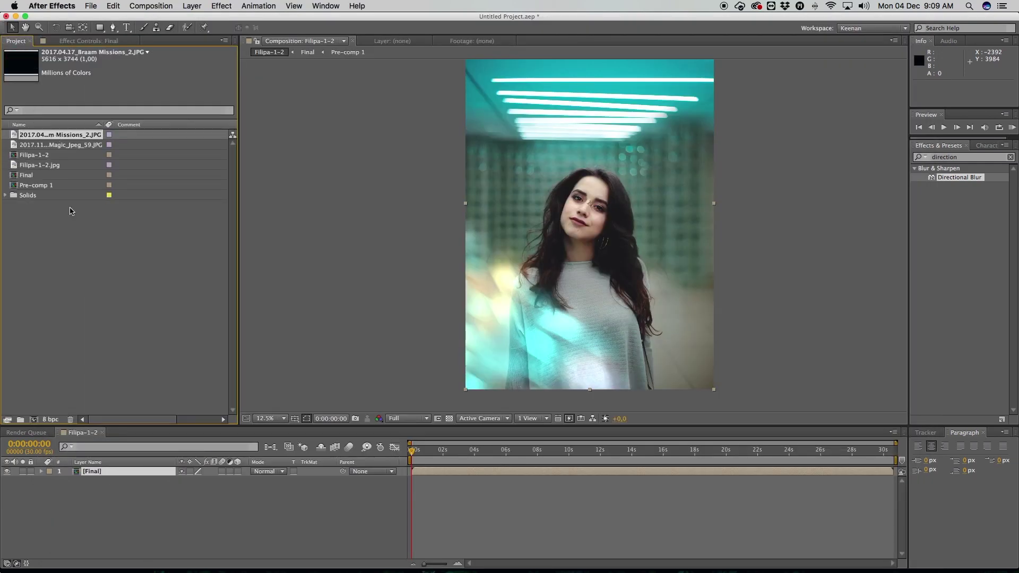
# Add the street photo as a layer above [Final] and scale it to 153%.
pyautogui.press('super+slash')
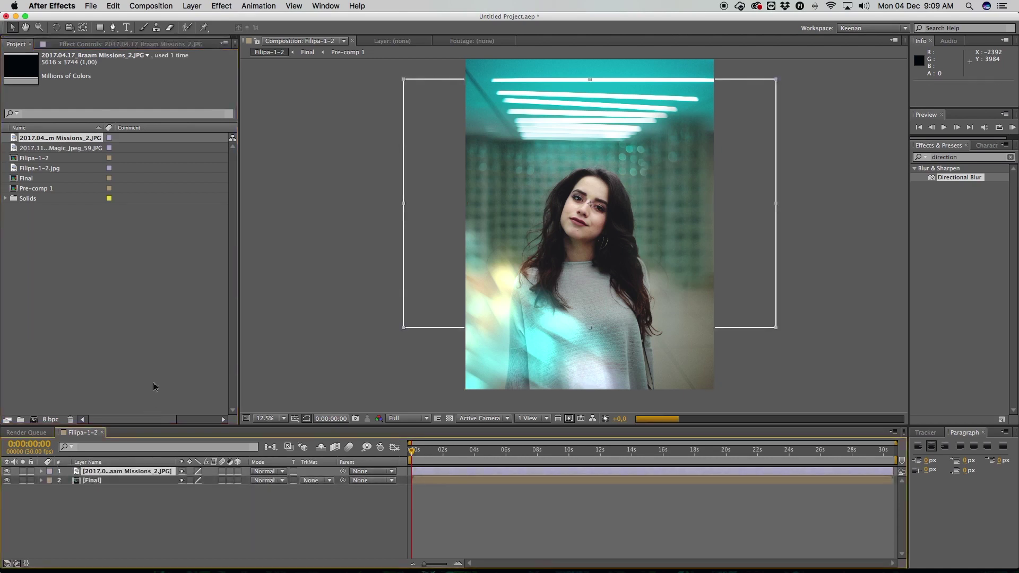
pyautogui.press('s')
pyautogui.moveTo(202, 485); pyautogui.dragTo(217, 484)
pyautogui.press('h')
pyautogui.moveTo(588, 263); pyautogui.dragTo(588, 289)
pyautogui.press('v')
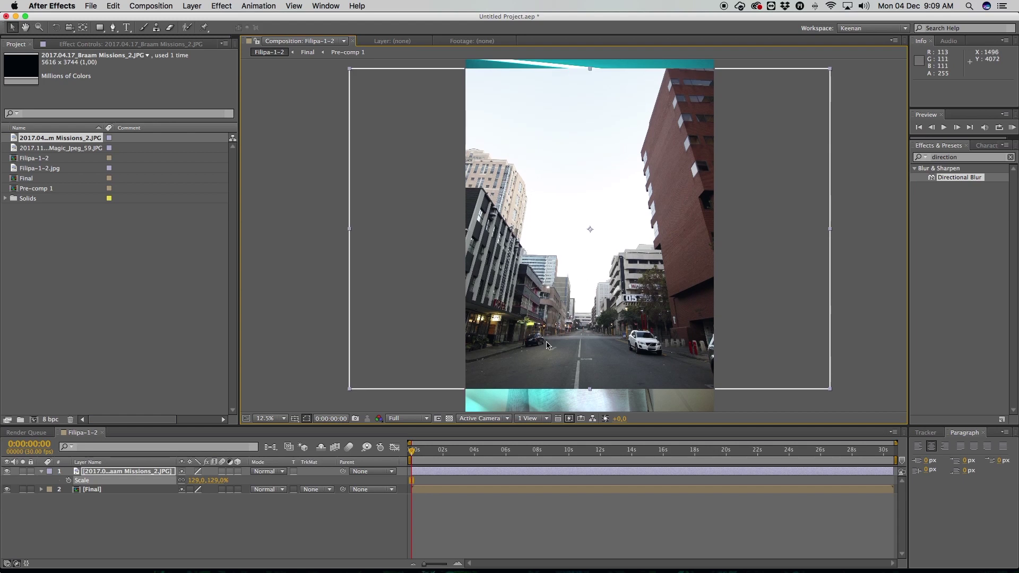
pyautogui.moveTo(521, 425); pyautogui.dragTo(521, 459)
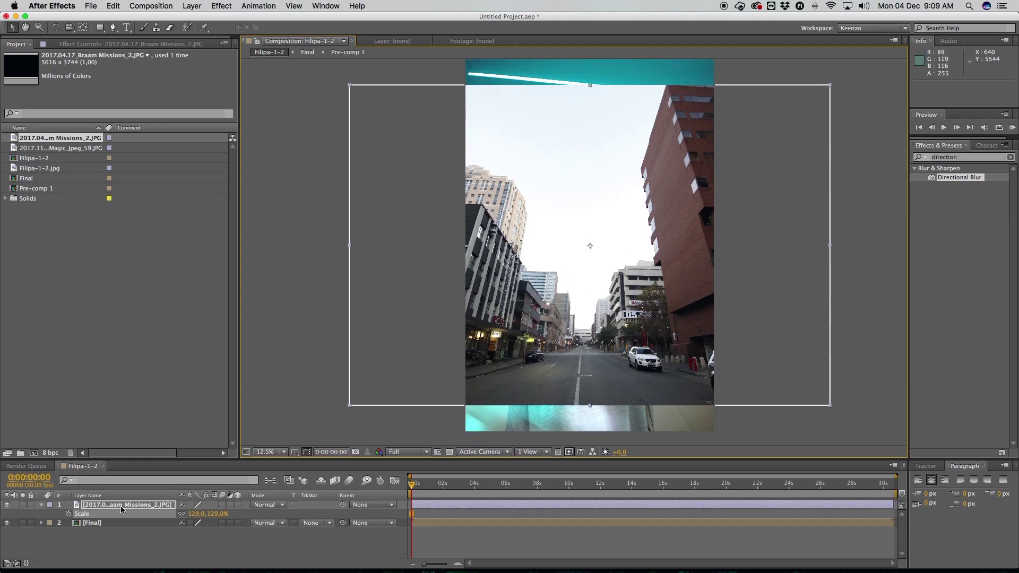
pyautogui.moveTo(205, 512); pyautogui.dragTo(341, 382)
# Set the street layer's blend mode to Soft Light with 86% opacity.
pyautogui.click(261, 507)
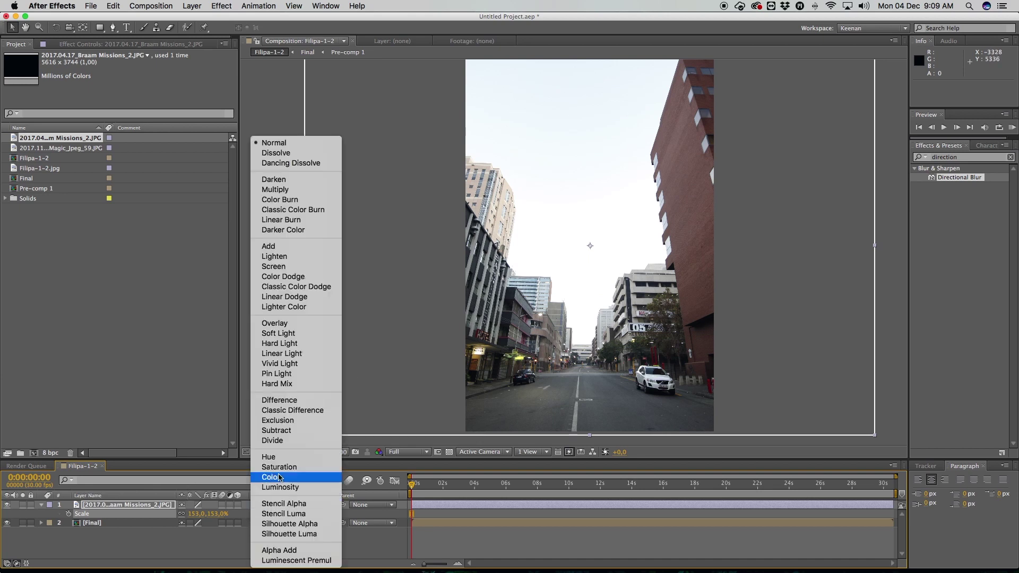
pyautogui.click(323, 335)
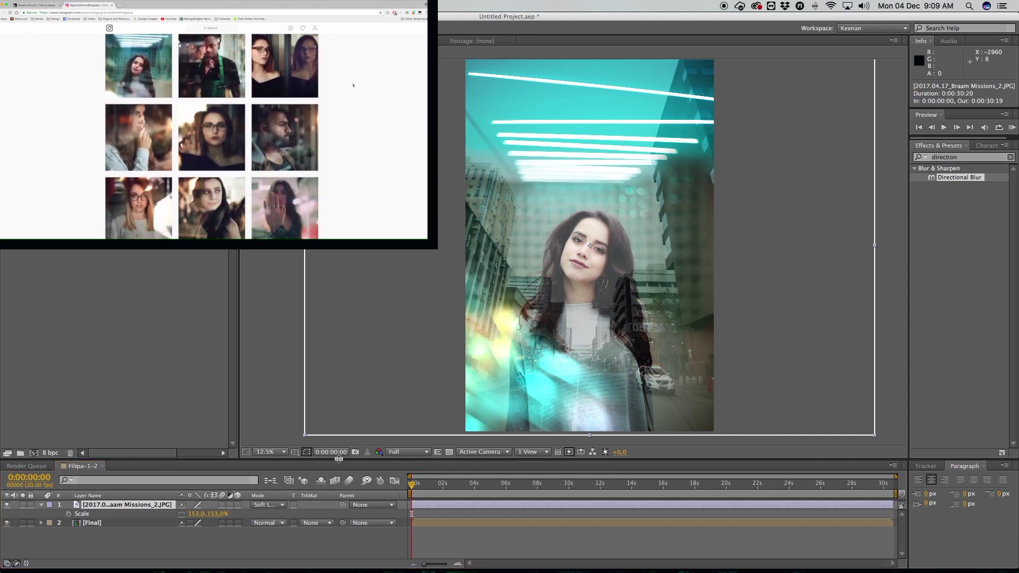
pyautogui.moveTo(340, 459); pyautogui.dragTo(341, 448)
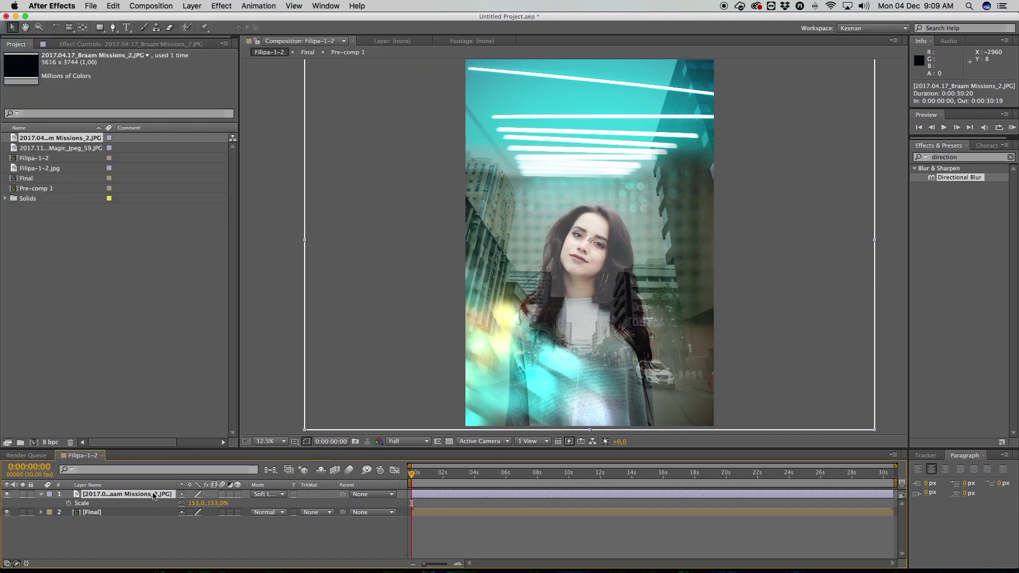
pyautogui.press('t')
pyautogui.press('Return')
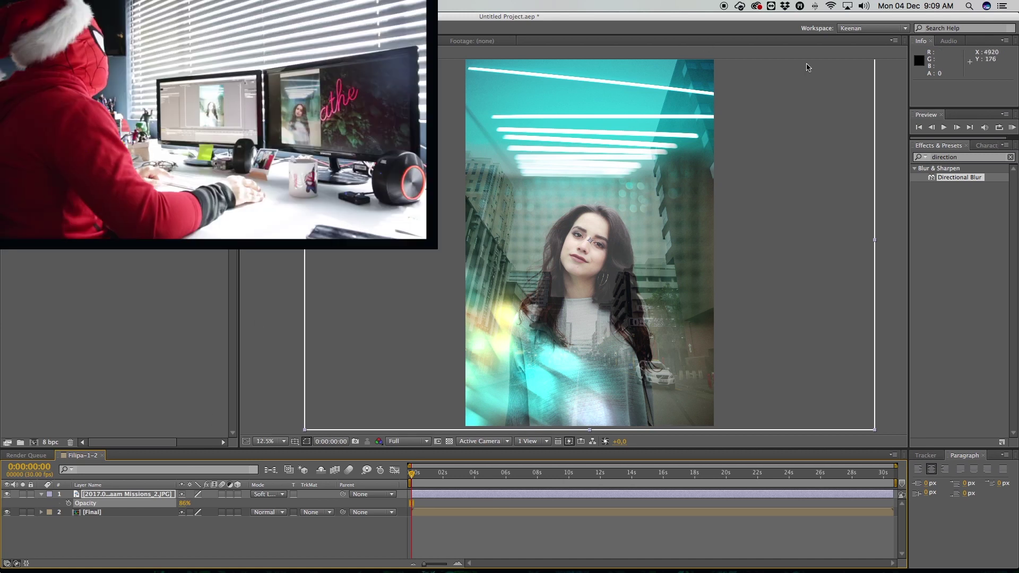
# Apply Gaussian Blur to the street layer and raise its Blurriness to 16.3.
pyautogui.doubleClick(942, 159)
pyautogui.press('BackSpace')
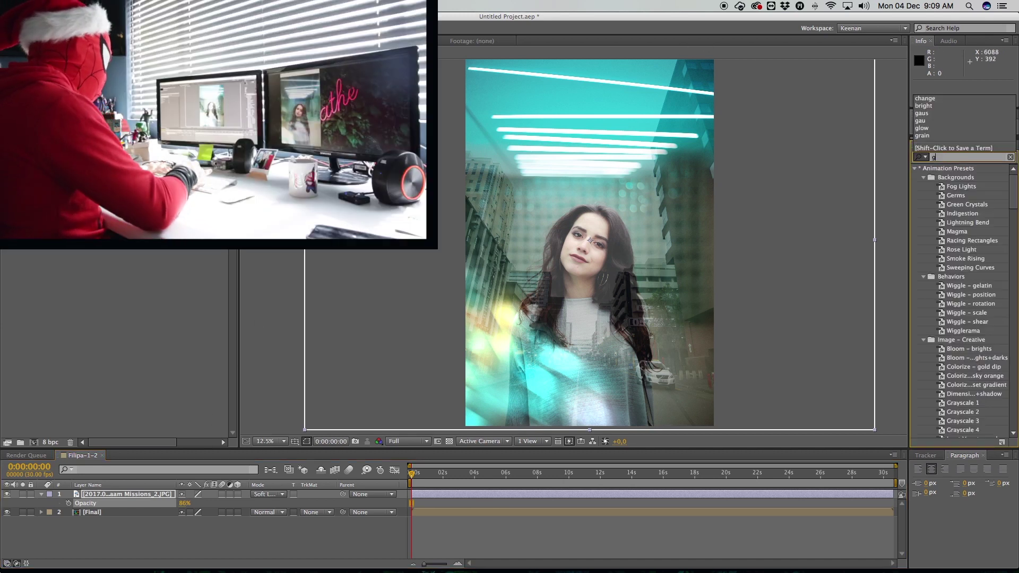
pyautogui.write('gaus')
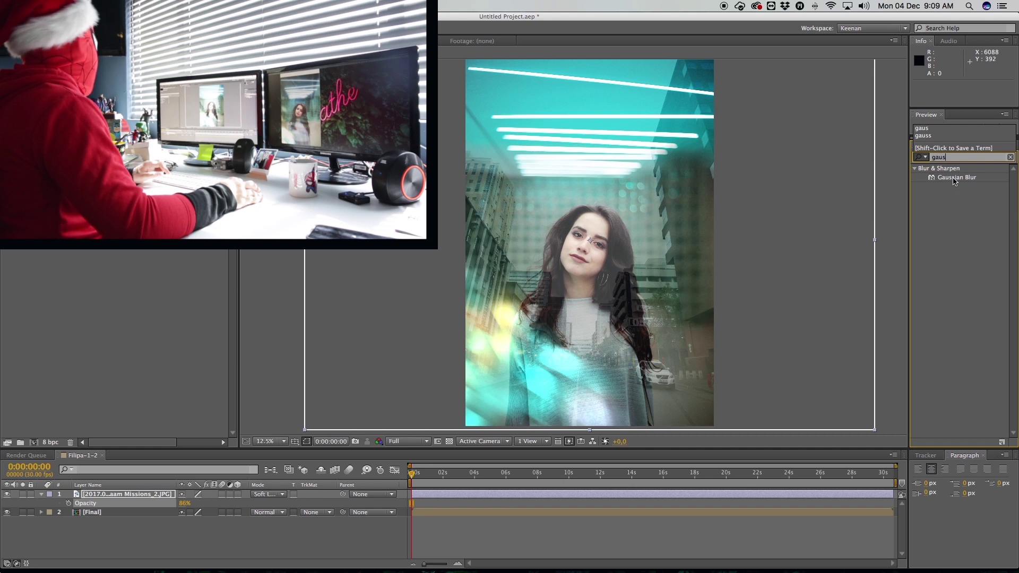
pyautogui.moveTo(956, 177); pyautogui.dragTo(127, 494)
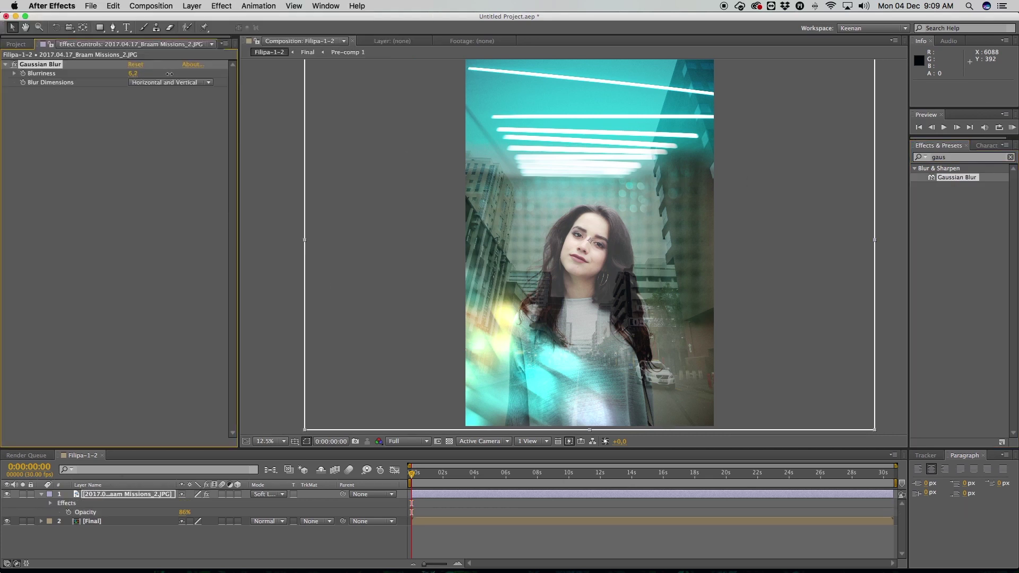
pyautogui.moveTo(169, 73); pyautogui.dragTo(171, 75)
pyautogui.click(579, 250)
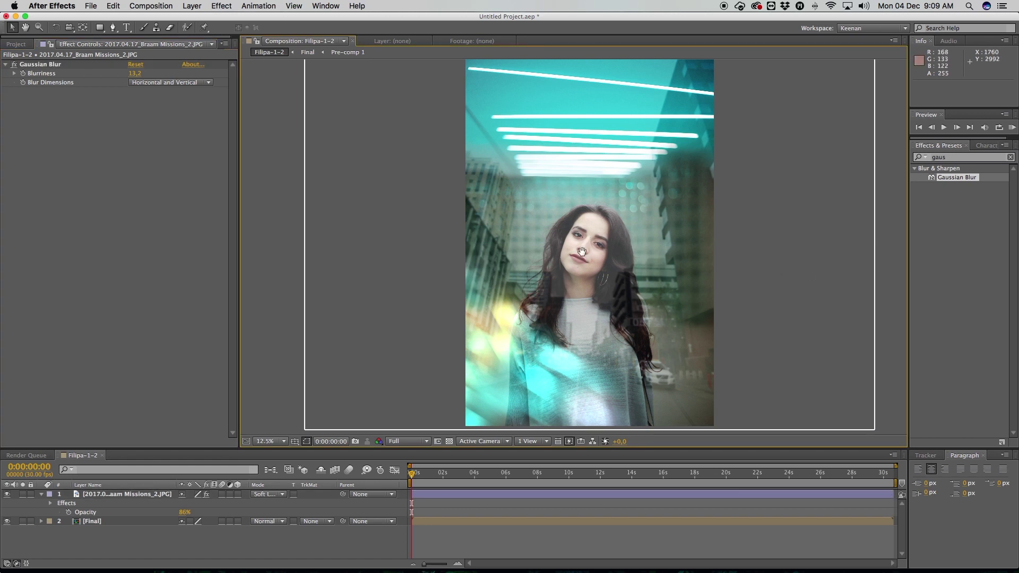
pyautogui.moveTo(582, 252); pyautogui.dragTo(571, 243)
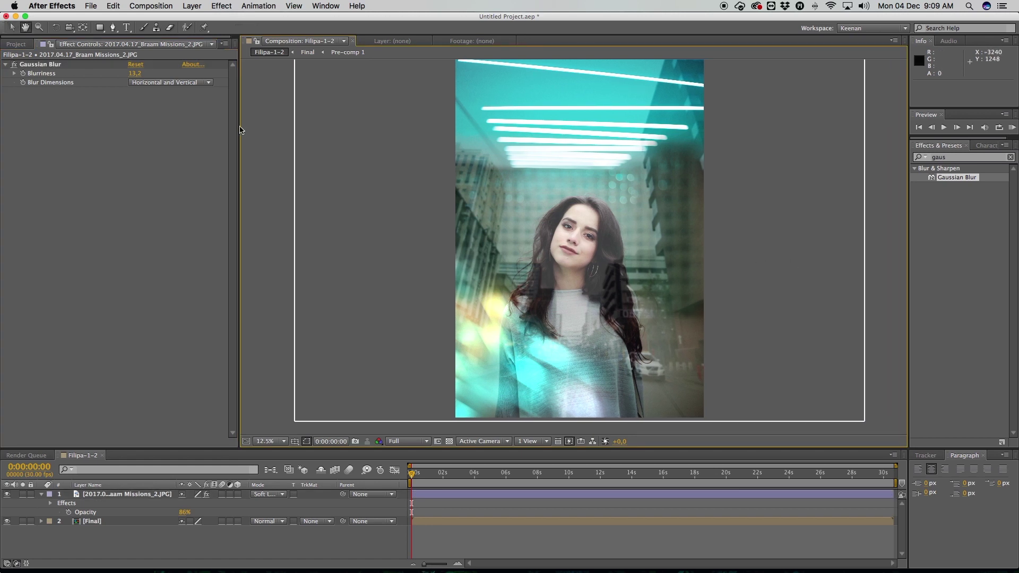
pyautogui.moveTo(136, 74); pyautogui.dragTo(153, 77)
pyautogui.moveTo(627, 209); pyautogui.dragTo(632, 213)
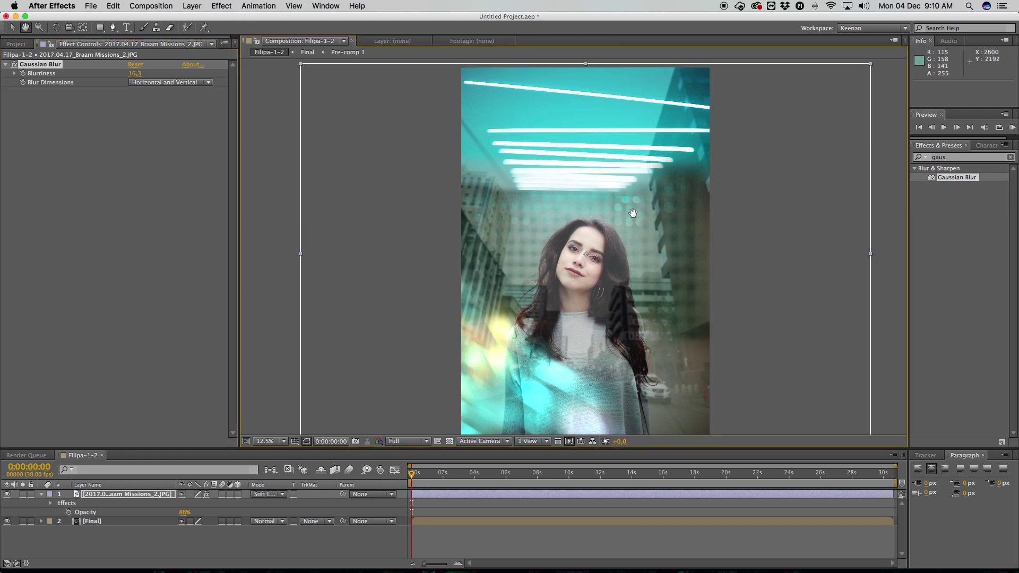
# Add an adjustment layer on top and apply Curves, adding two points for an S-curve.
pyautogui.click(191, 6)
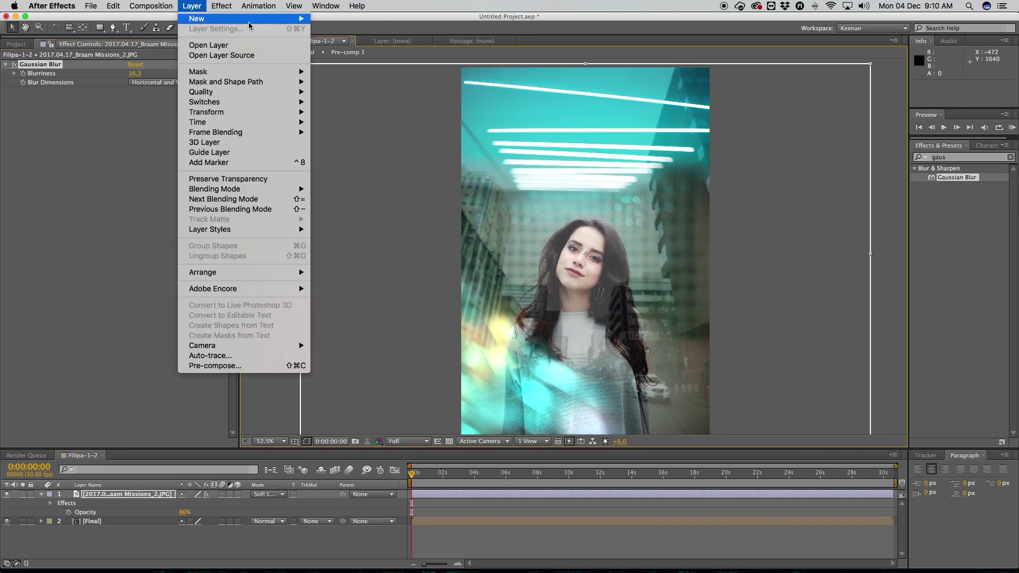
pyautogui.click(339, 88)
pyautogui.press('super+5')
pyautogui.write('curve')
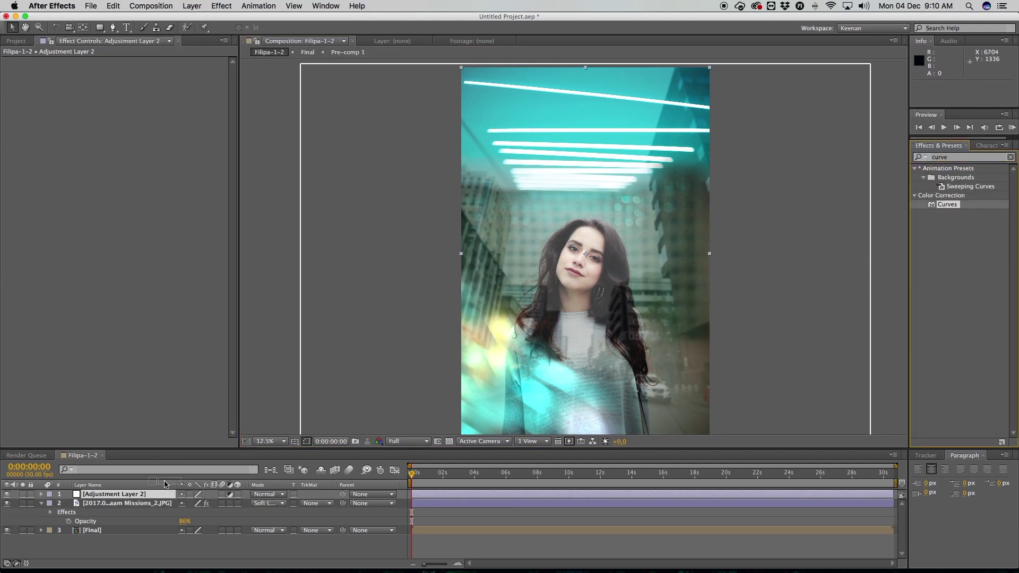
pyautogui.moveTo(166, 483); pyautogui.dragTo(166, 493)
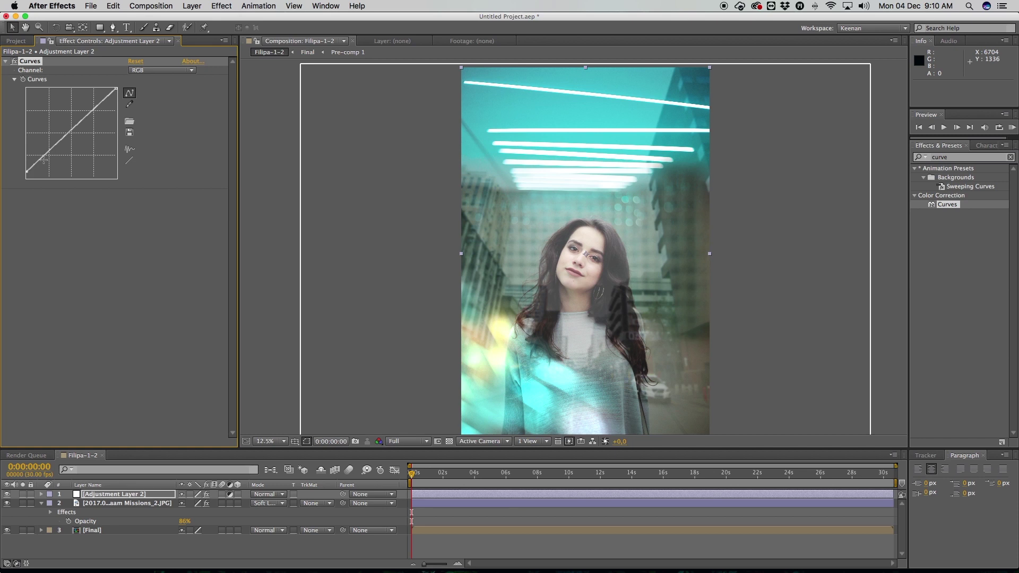
pyautogui.moveTo(44, 159); pyautogui.dragTo(48, 161)
pyautogui.click(68, 136)
# Queue the current frame for rendering via Composition > Save Frame As > File.
pyautogui.click(150, 6)
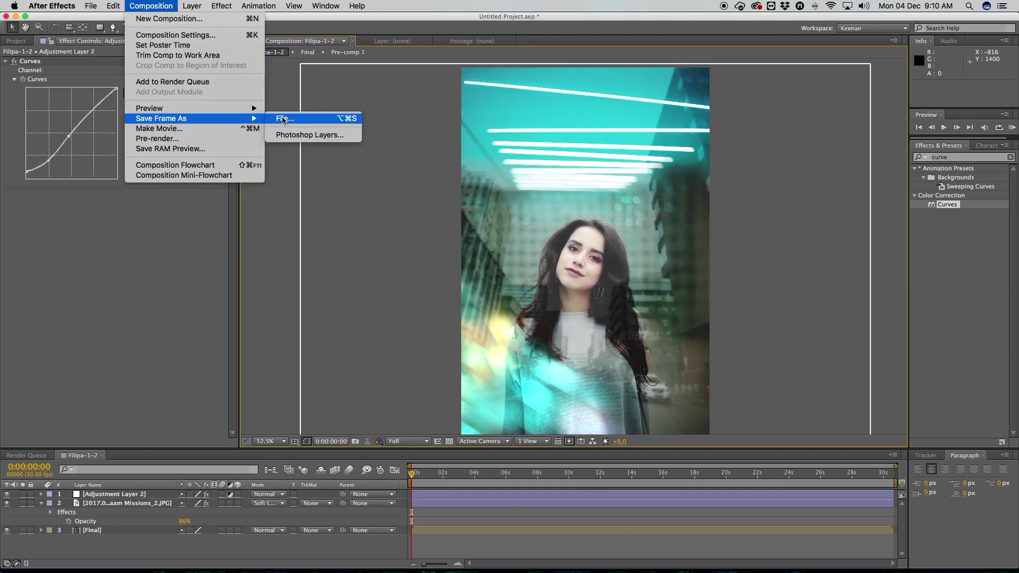
pyautogui.click(326, 69)
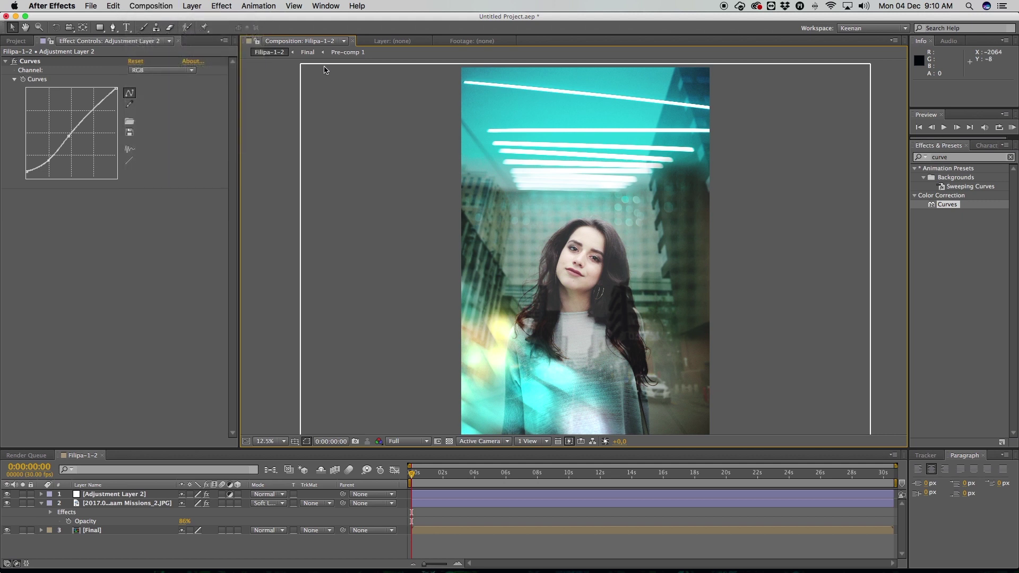
pyautogui.click(150, 6)
pyautogui.moveTo(192, 119)
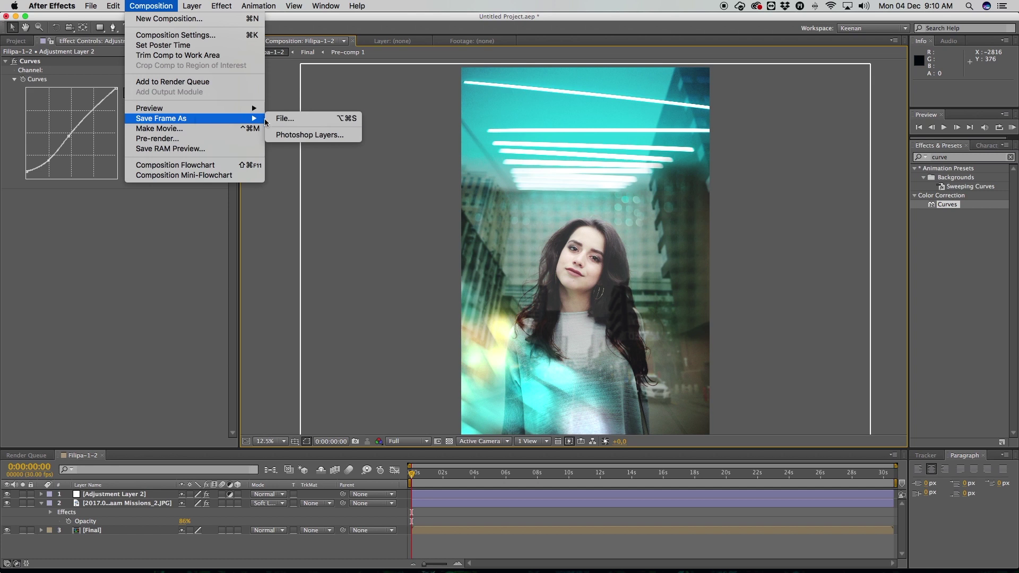
pyautogui.click(281, 118)
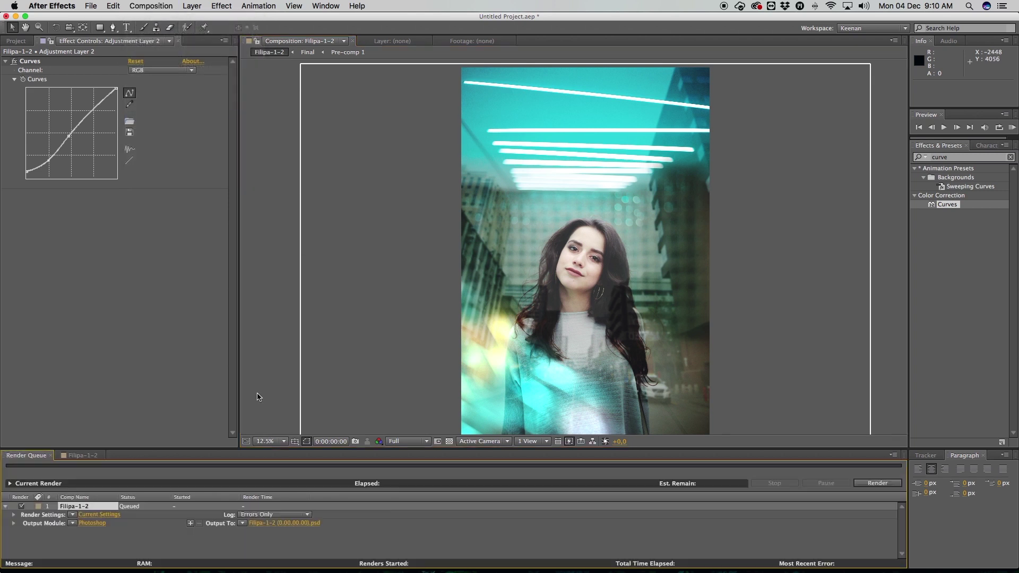
# Set the Output Module format to JPEG Sequence.
pyautogui.click(96, 524)
pyautogui.click(126, 110)
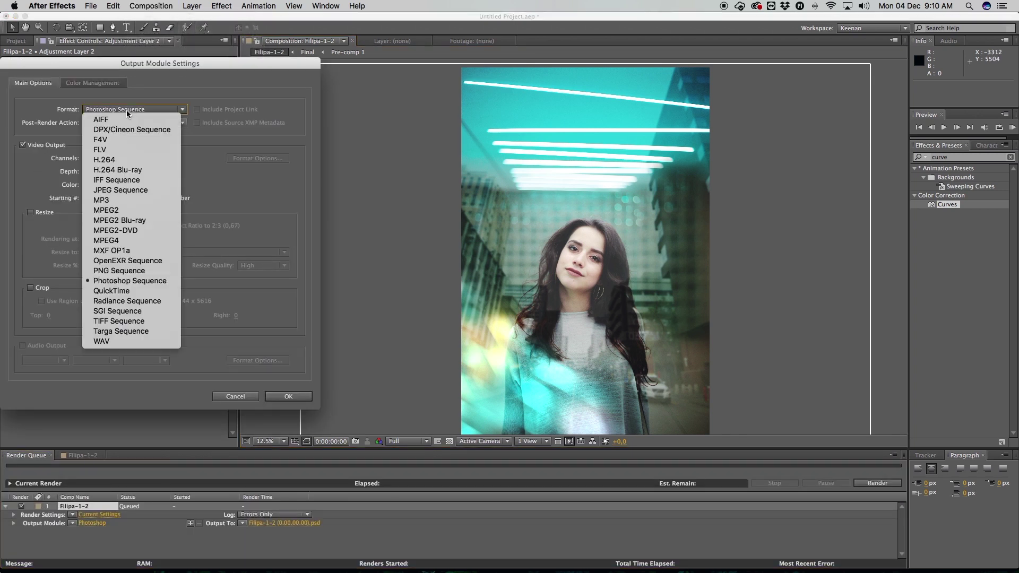
pyautogui.click(121, 189)
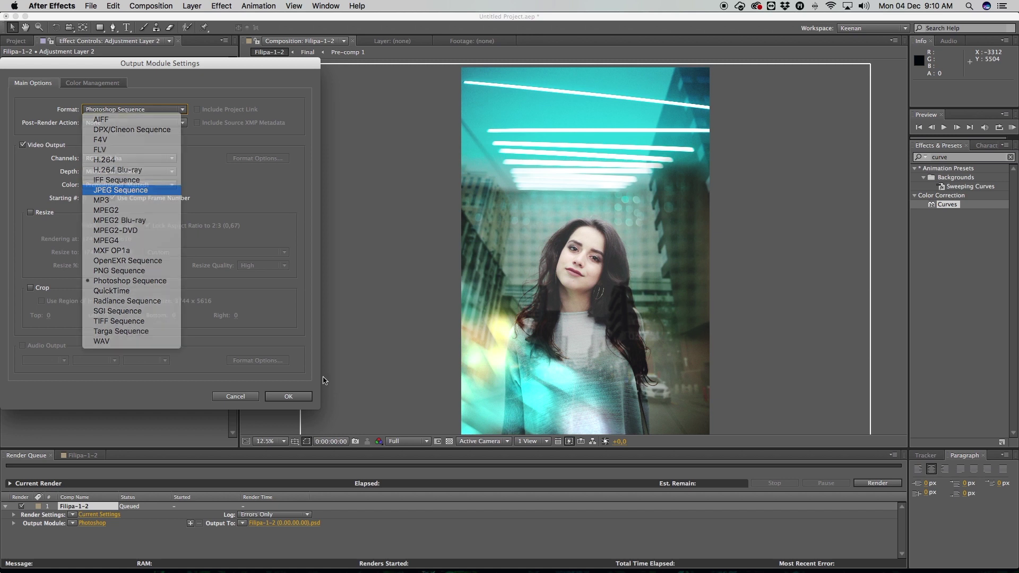
pyautogui.click(289, 397)
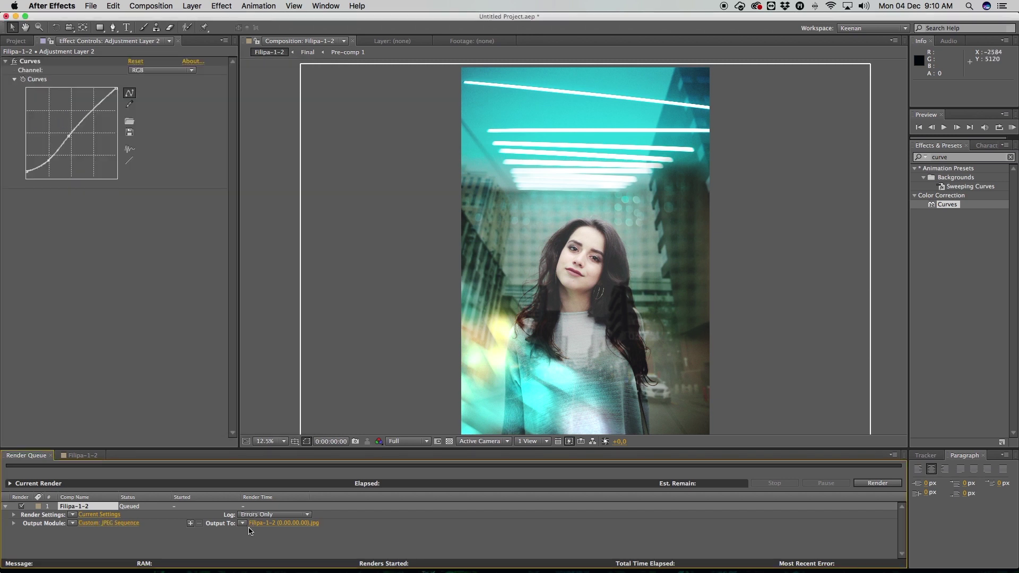
# Save the output to the Desktop and render the frame.
pyautogui.click(266, 523)
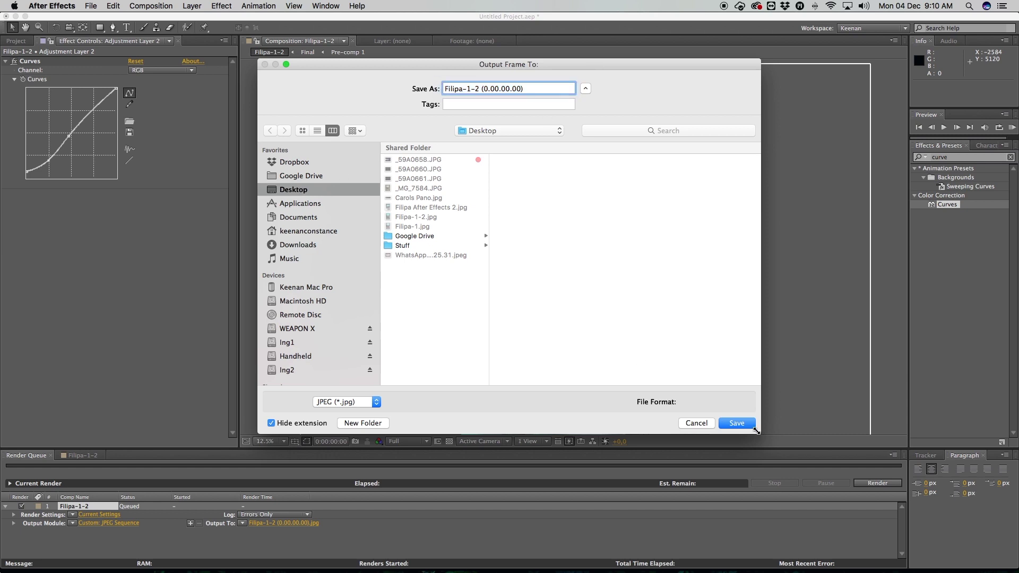
pyautogui.click(739, 424)
pyautogui.click(878, 483)
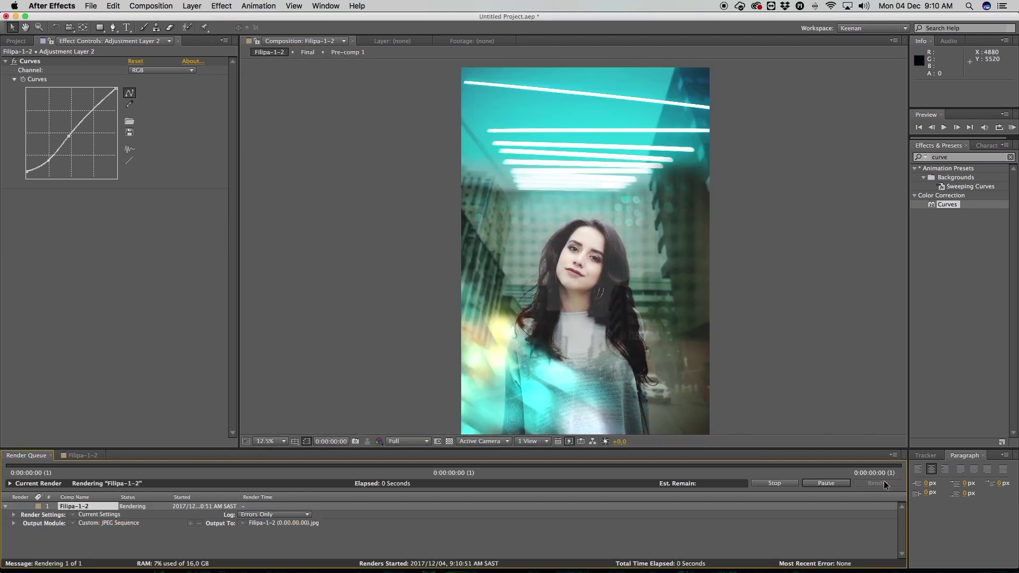